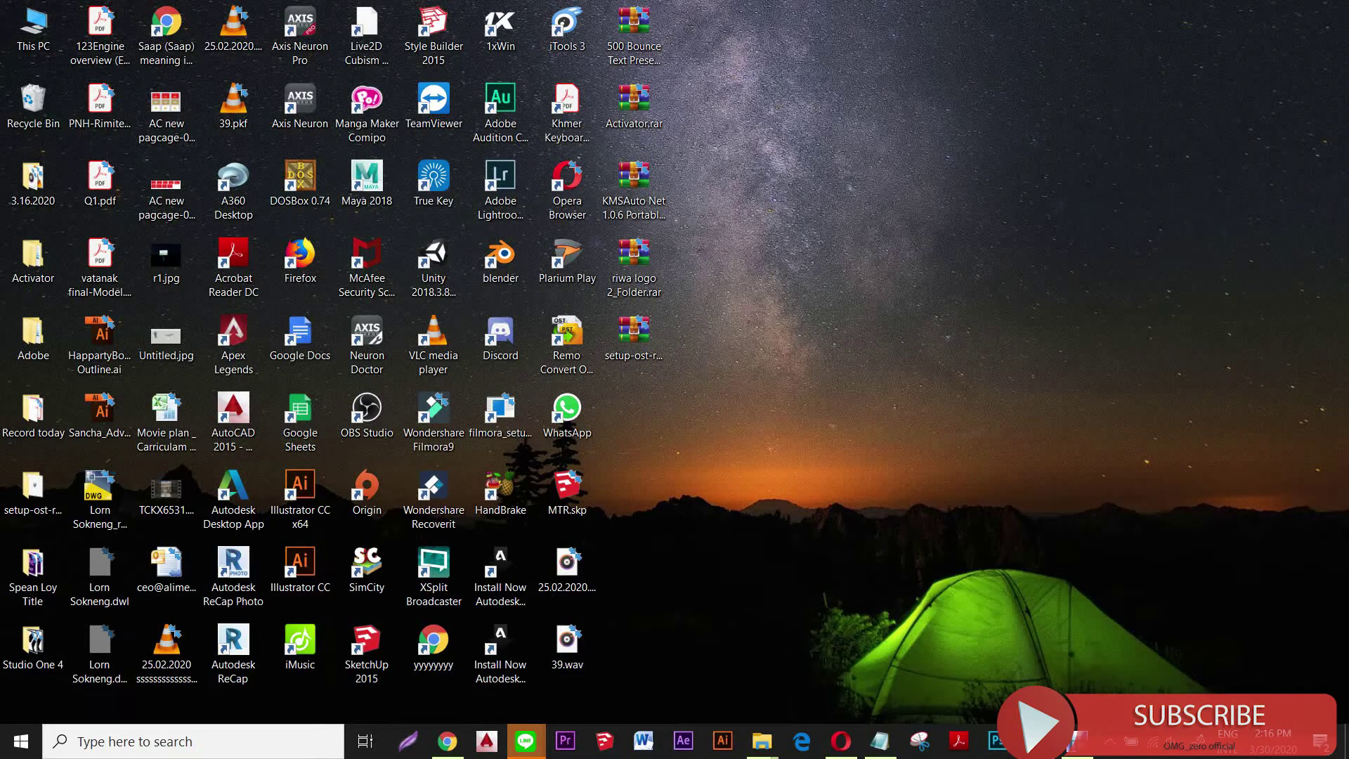
- Open File Explorer, browse the DATA (D:) drive and show the drives under This PC
{"action": "key", "text": "super+e"}
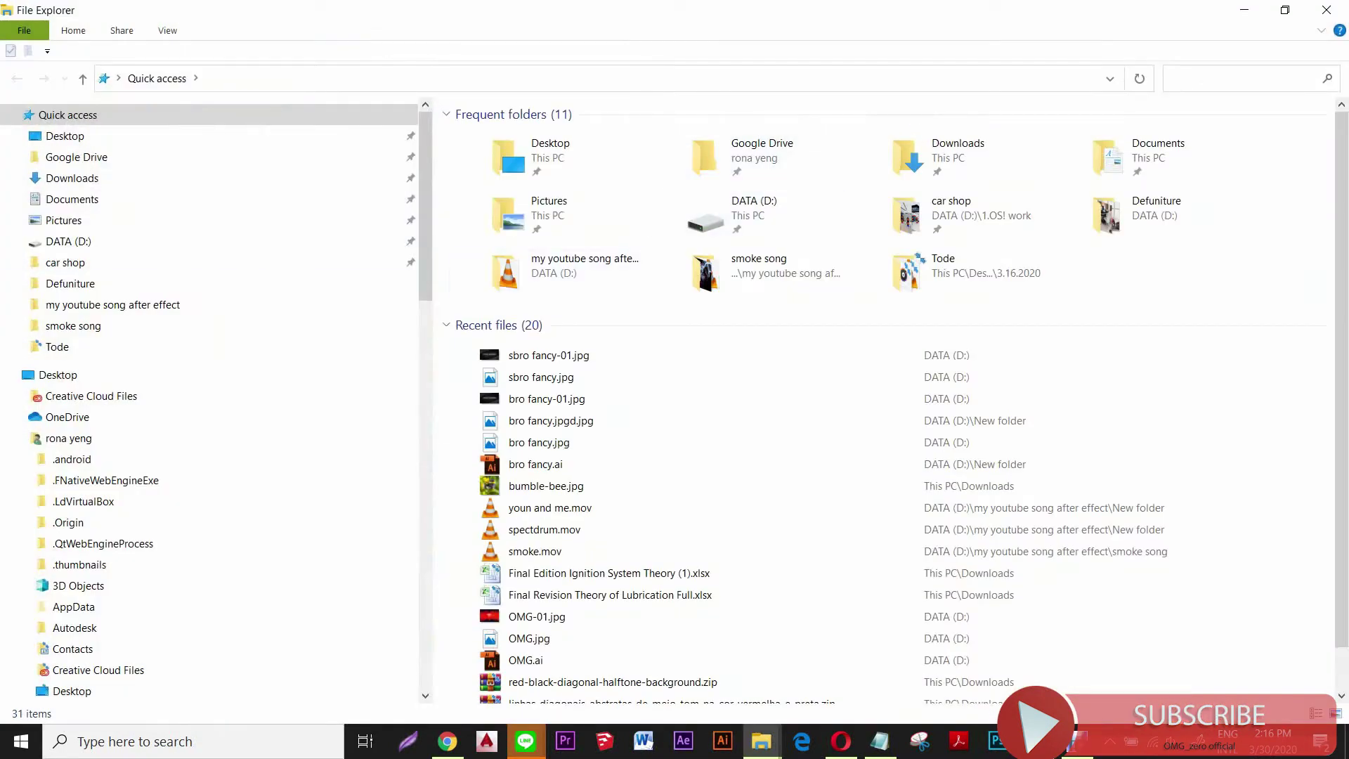
{"action": "scroll", "coordinate": [211, 326], "scroll_direction": "down", "scroll_amount": 1}
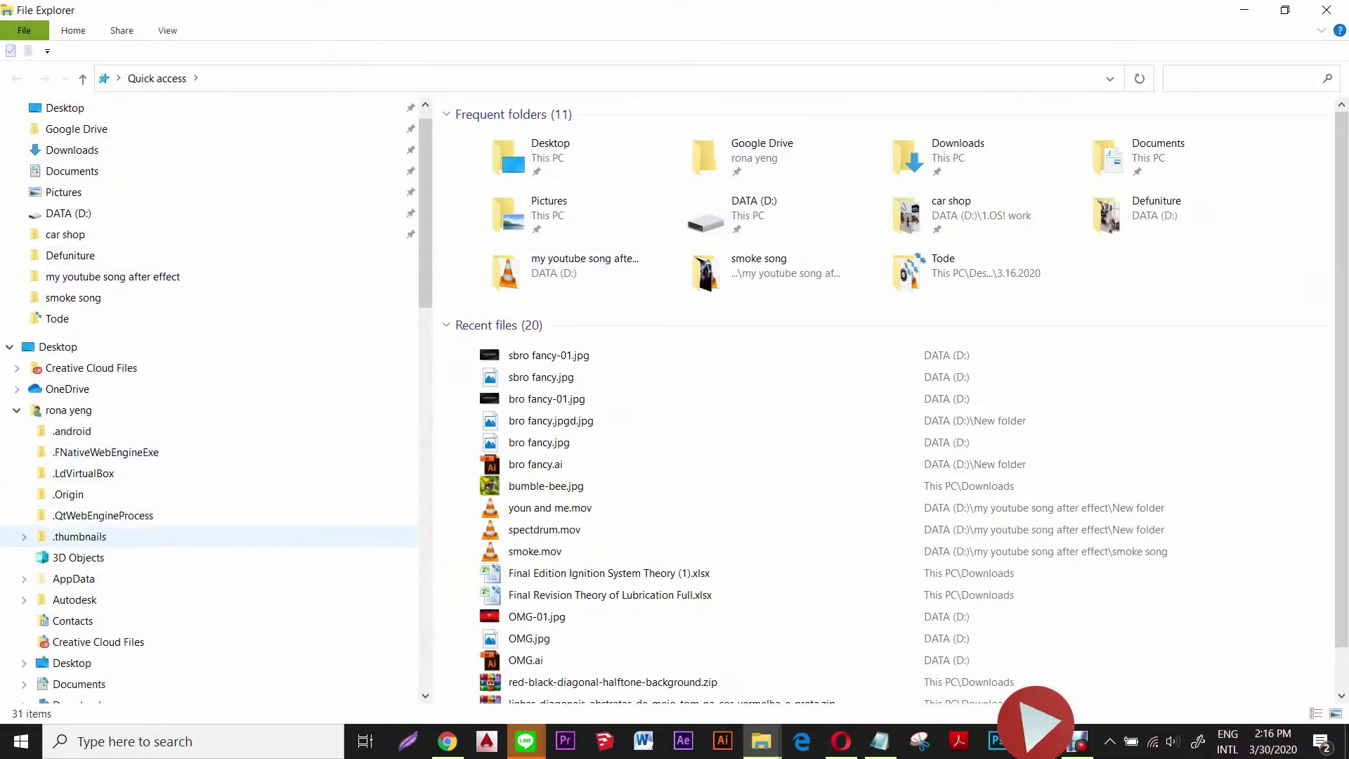
{"action": "left_click", "coordinate": [68, 213]}
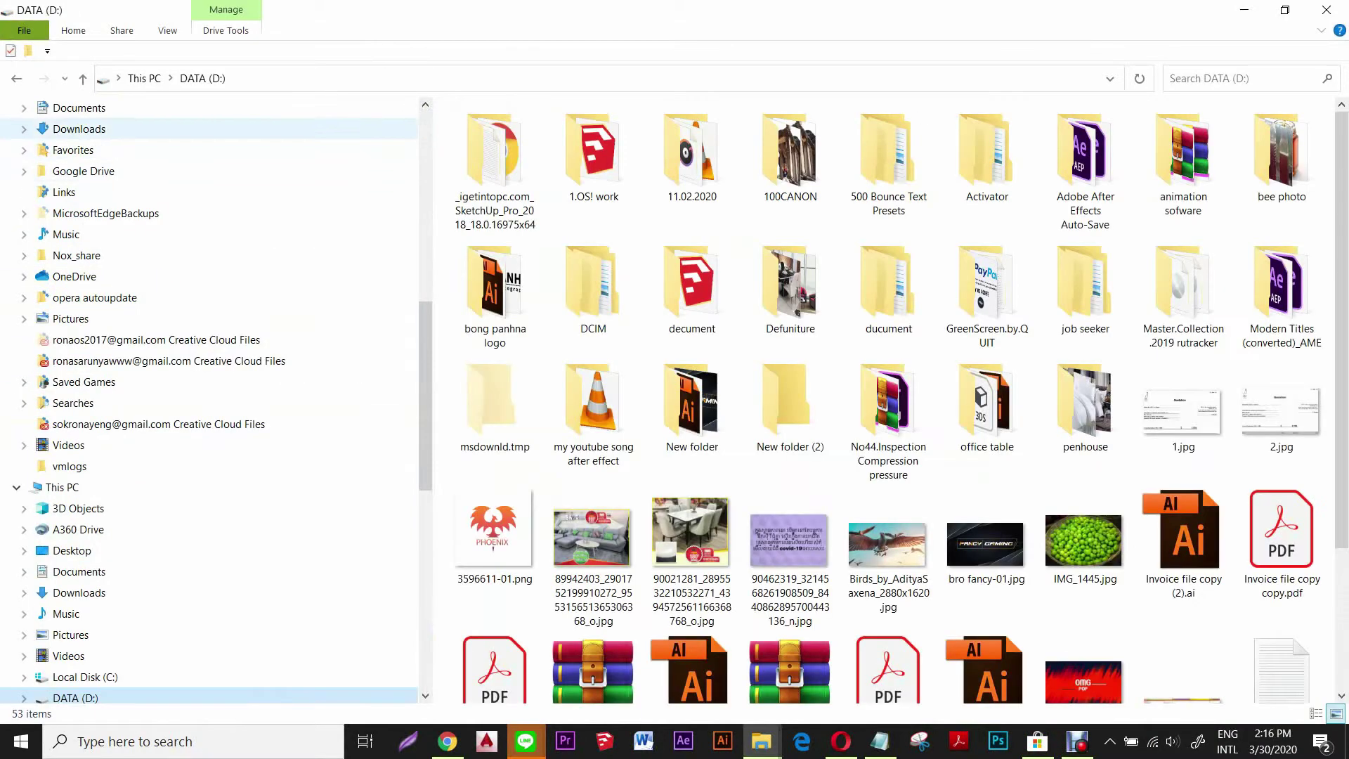
{"action": "left_click", "coordinate": [144, 78]}
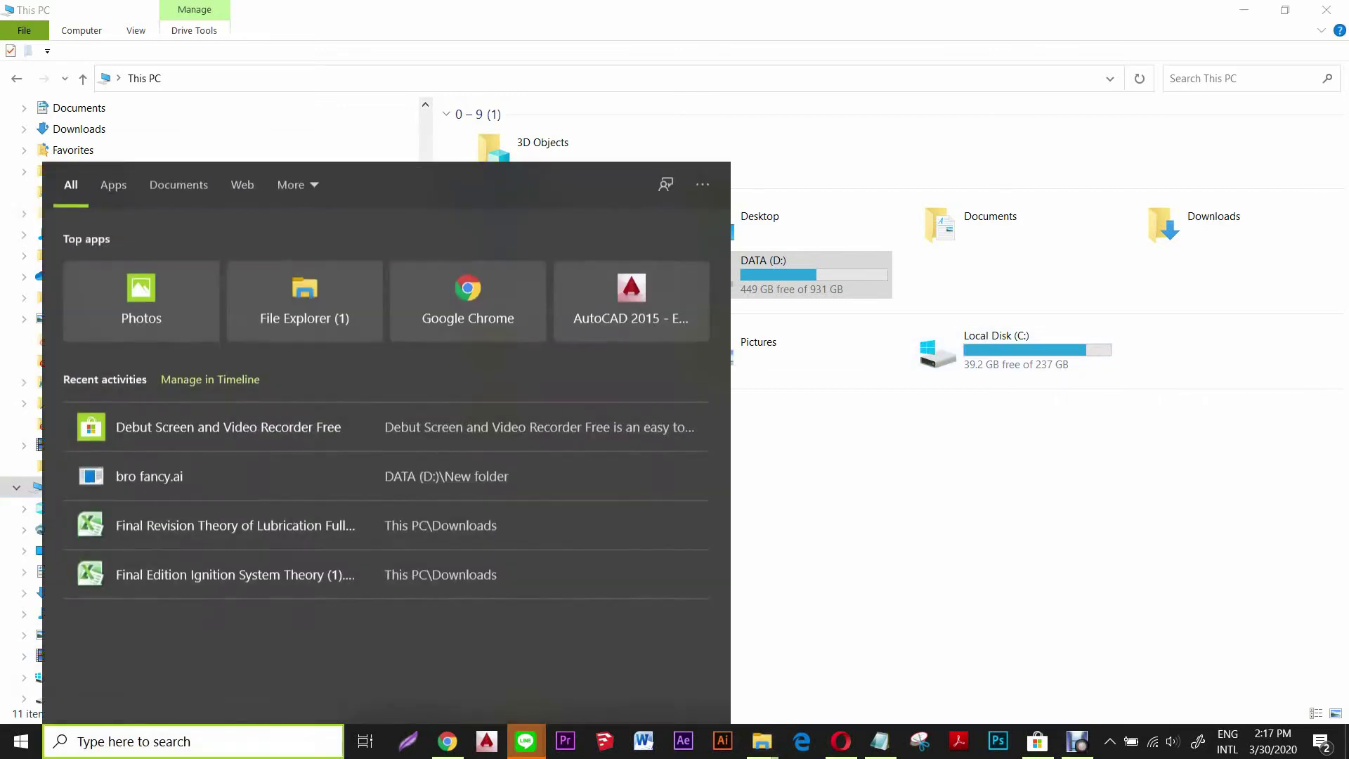
- Run Disk Cleanup on the C: drive and permanently delete the file categories that are checked by default
{"action": "left_click", "coordinate": [141, 741]}
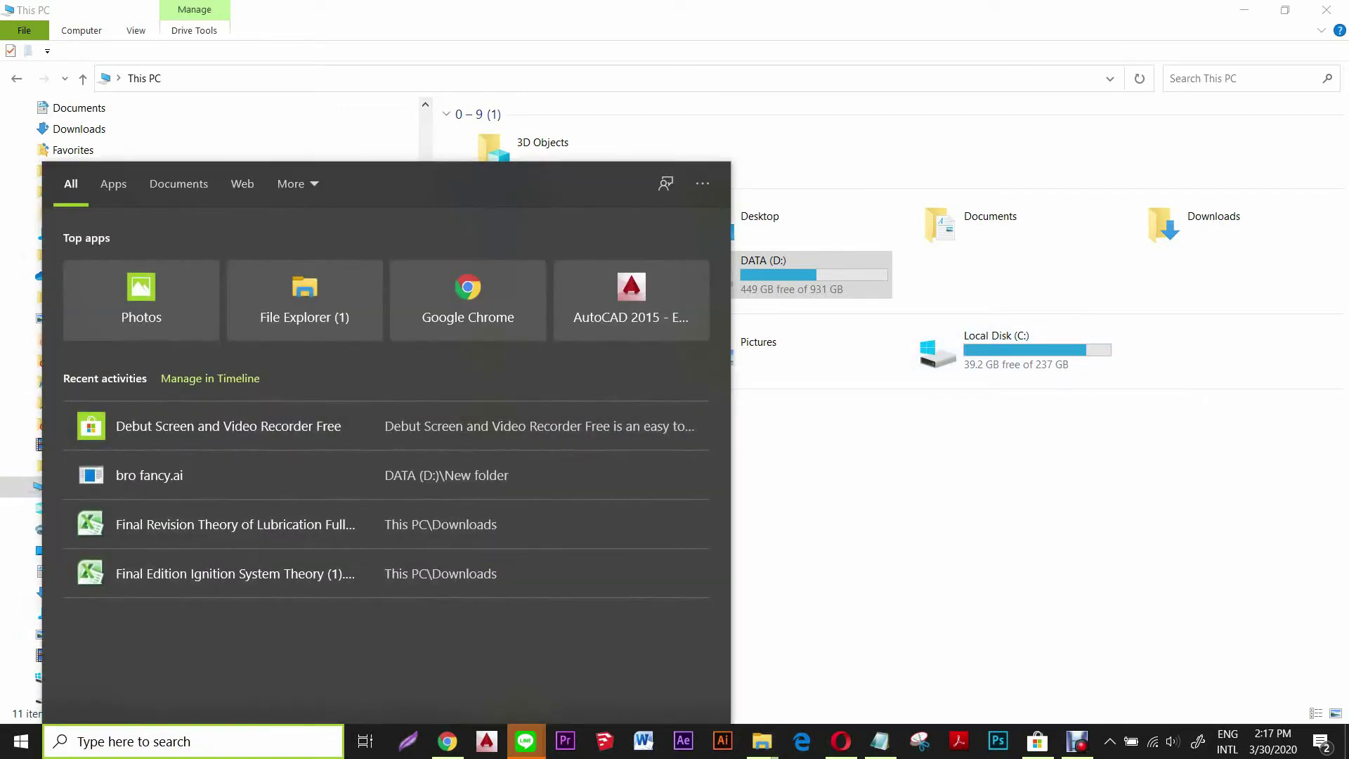
{"action": "type", "text": "cl"}
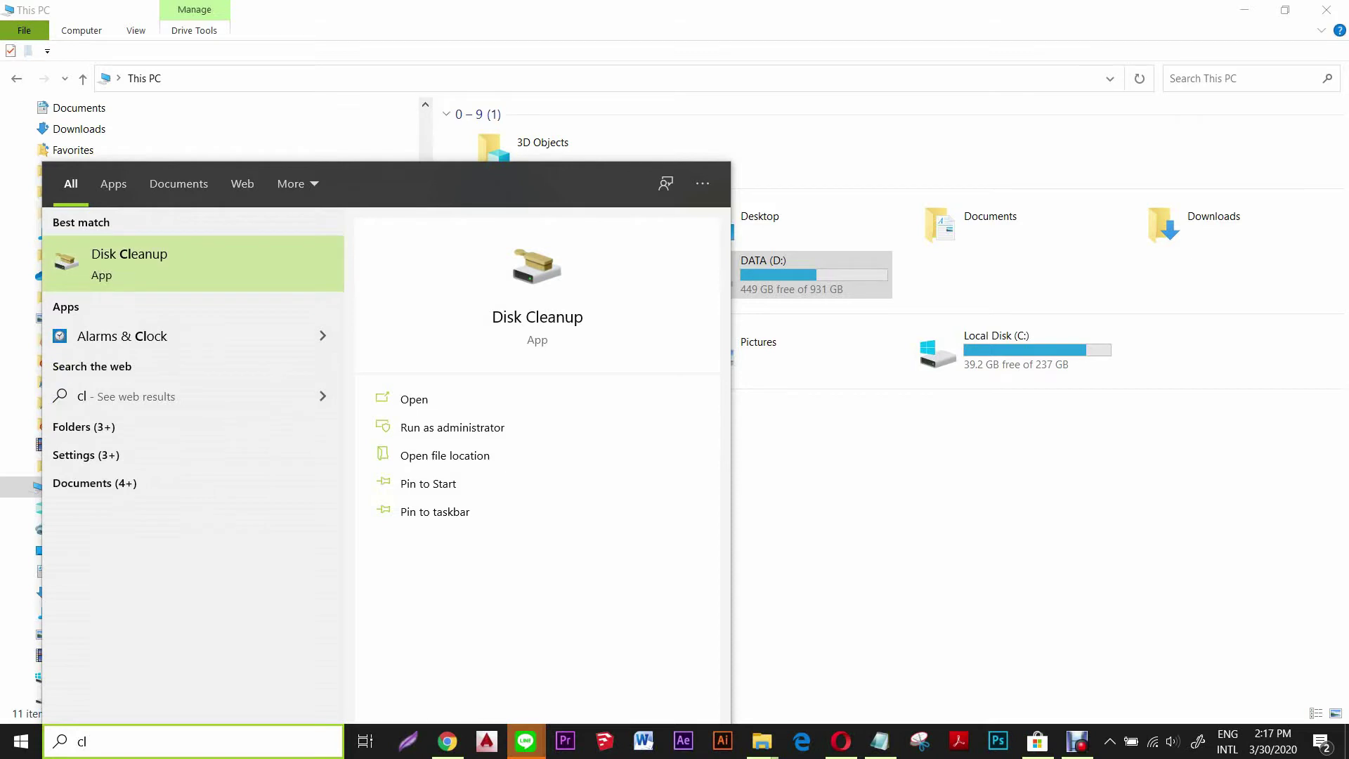
{"action": "key", "text": "Return"}
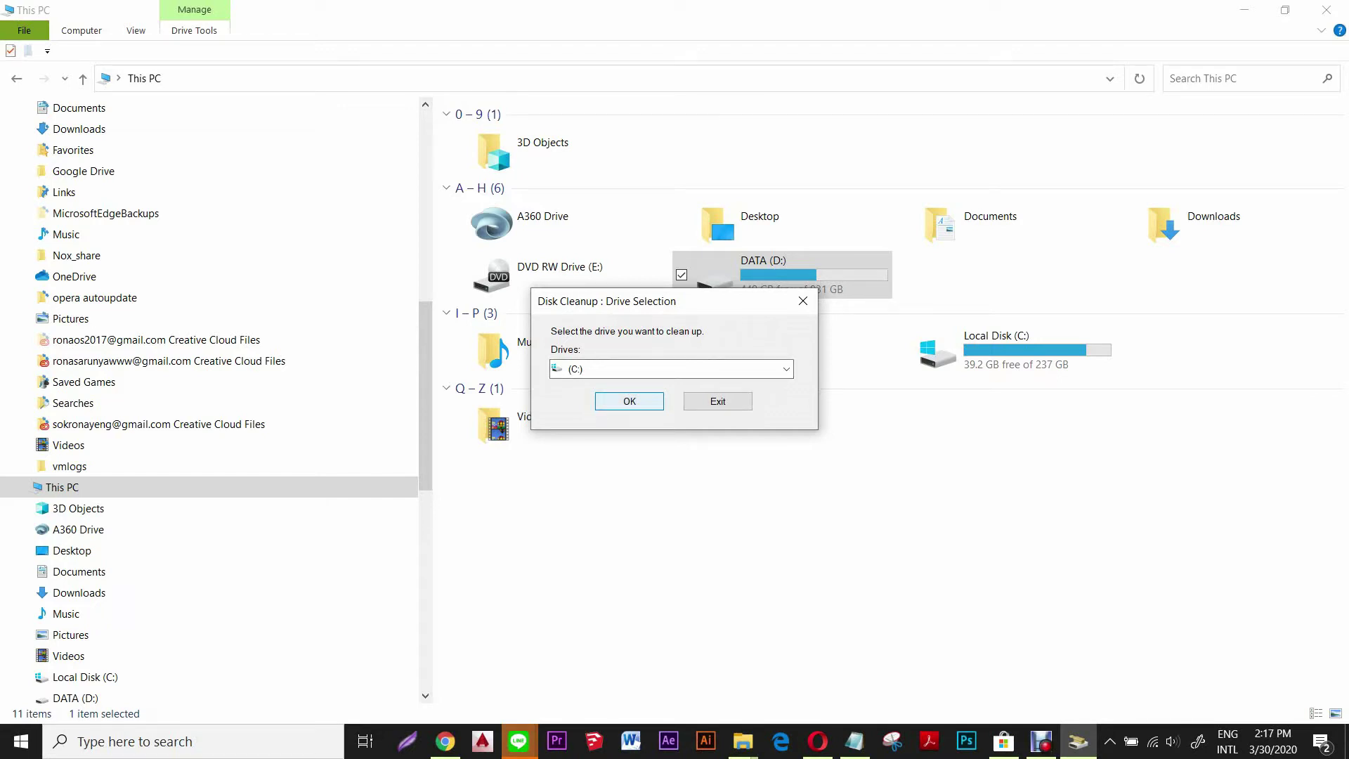
{"action": "key", "text": "Return"}
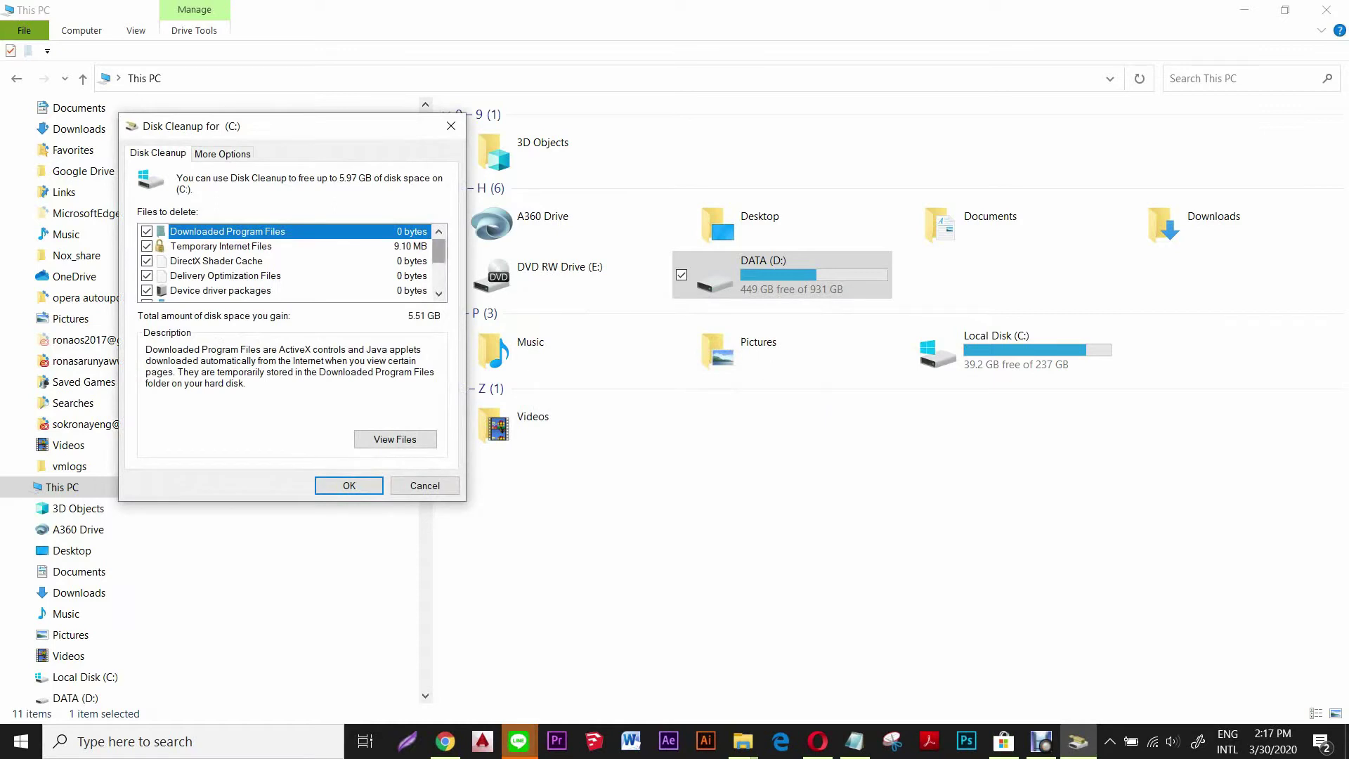
{"action": "scroll", "coordinate": [291, 260], "scroll_direction": "down", "scroll_amount": 2}
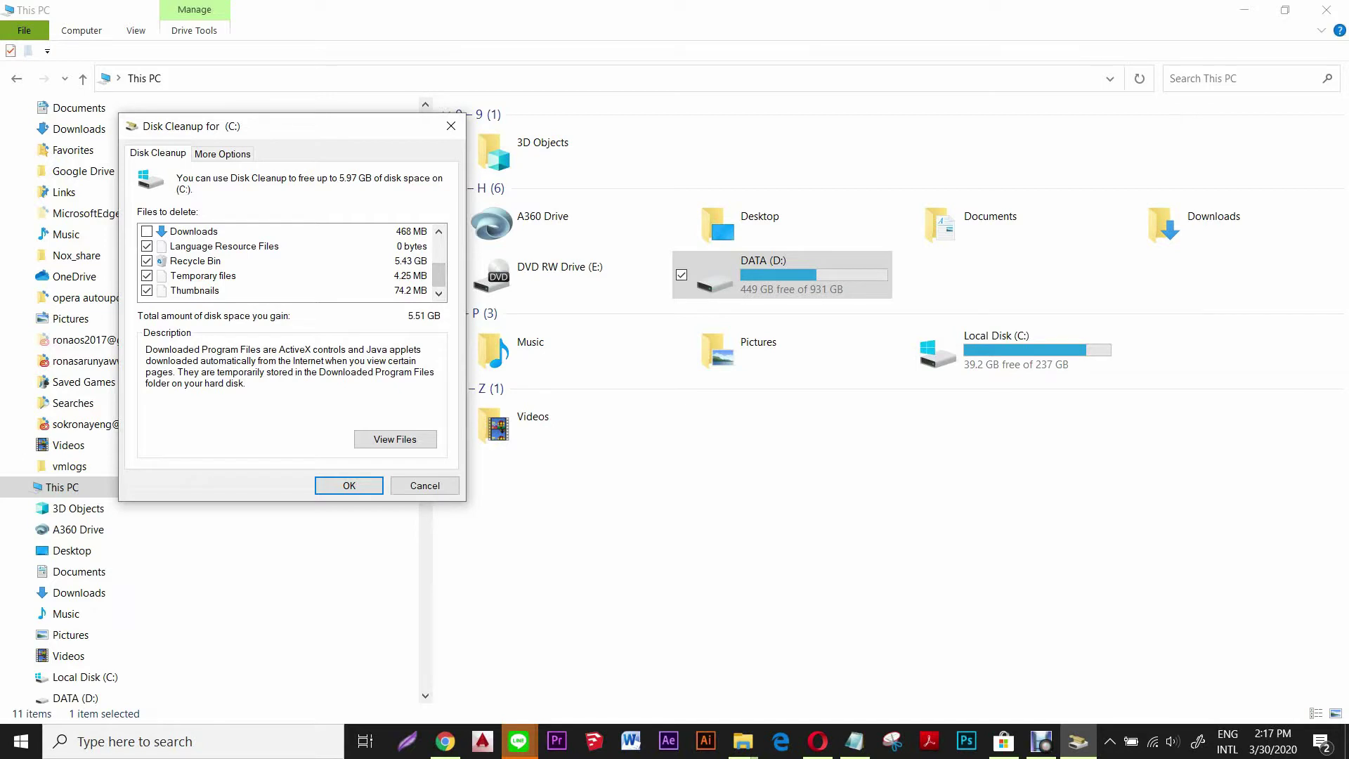
{"action": "key", "text": "Return"}
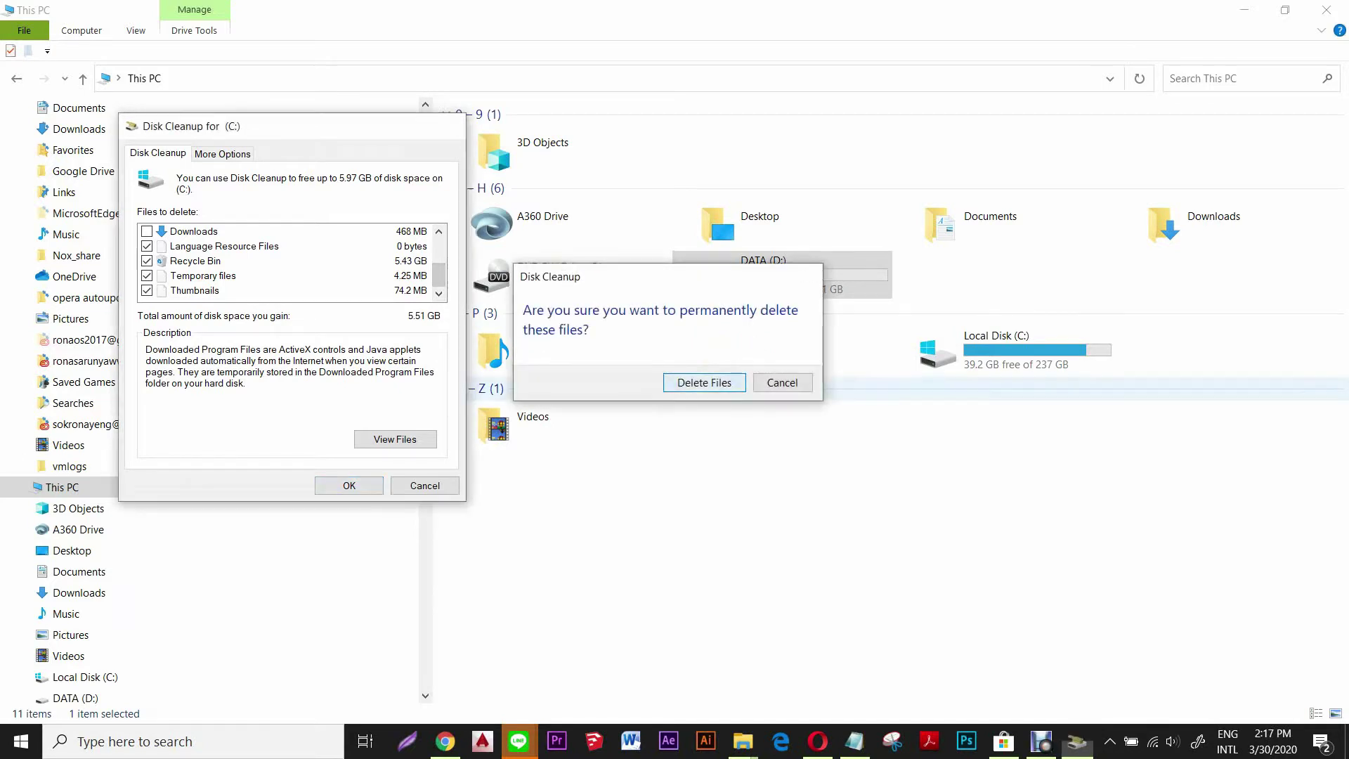
{"action": "key", "text": "Return"}
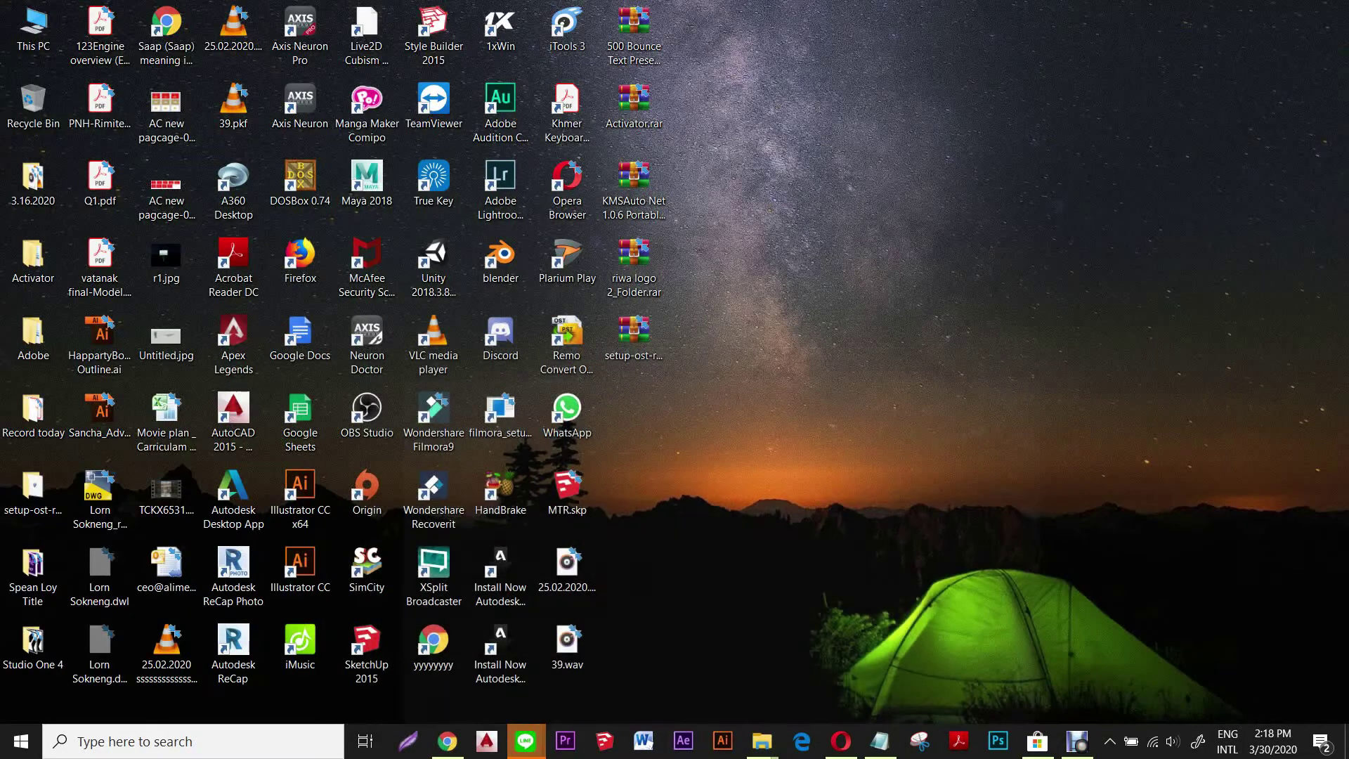
- Check the contents of the Recycle Bin from the desktop and close its window
{"action": "left_click", "coordinate": [1244, 9]}
{"action": "left_click", "coordinate": [33, 102]}
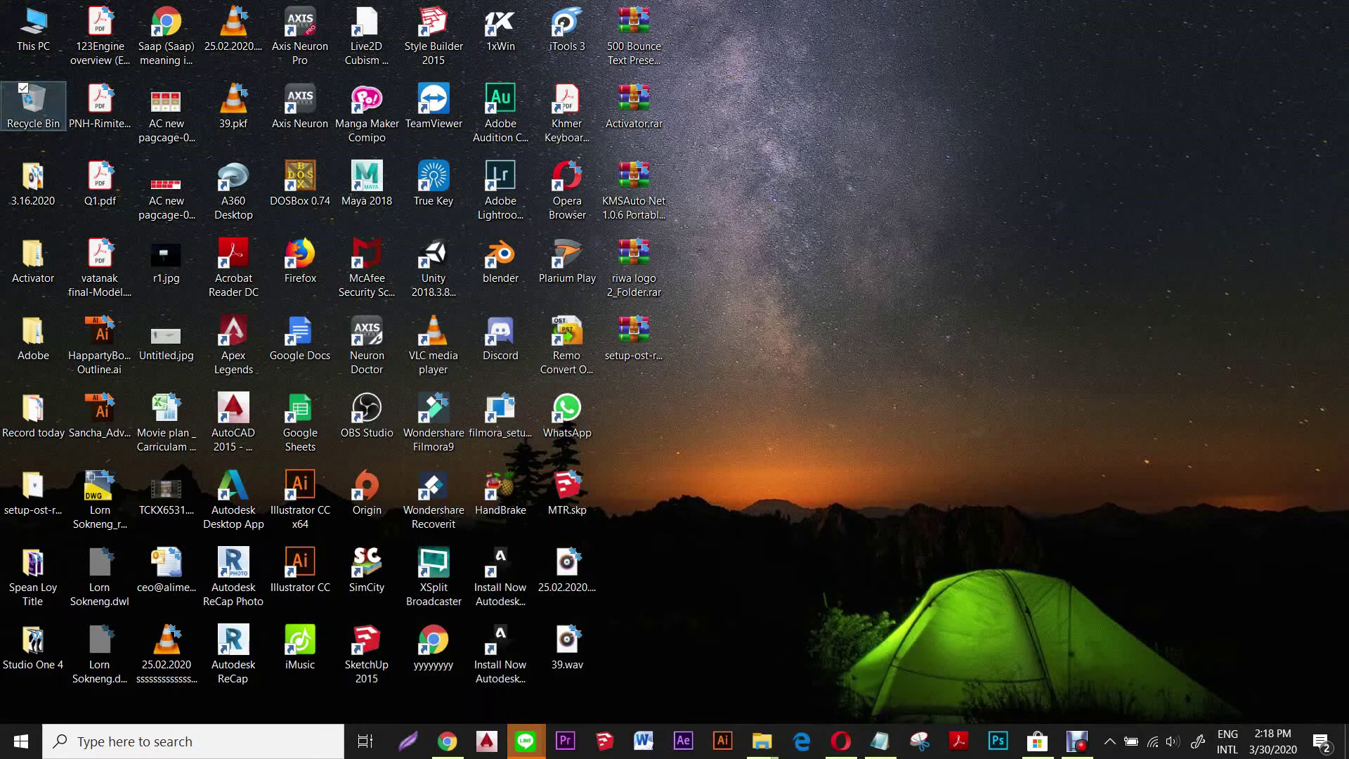
{"action": "double_click", "coordinate": [33, 102]}
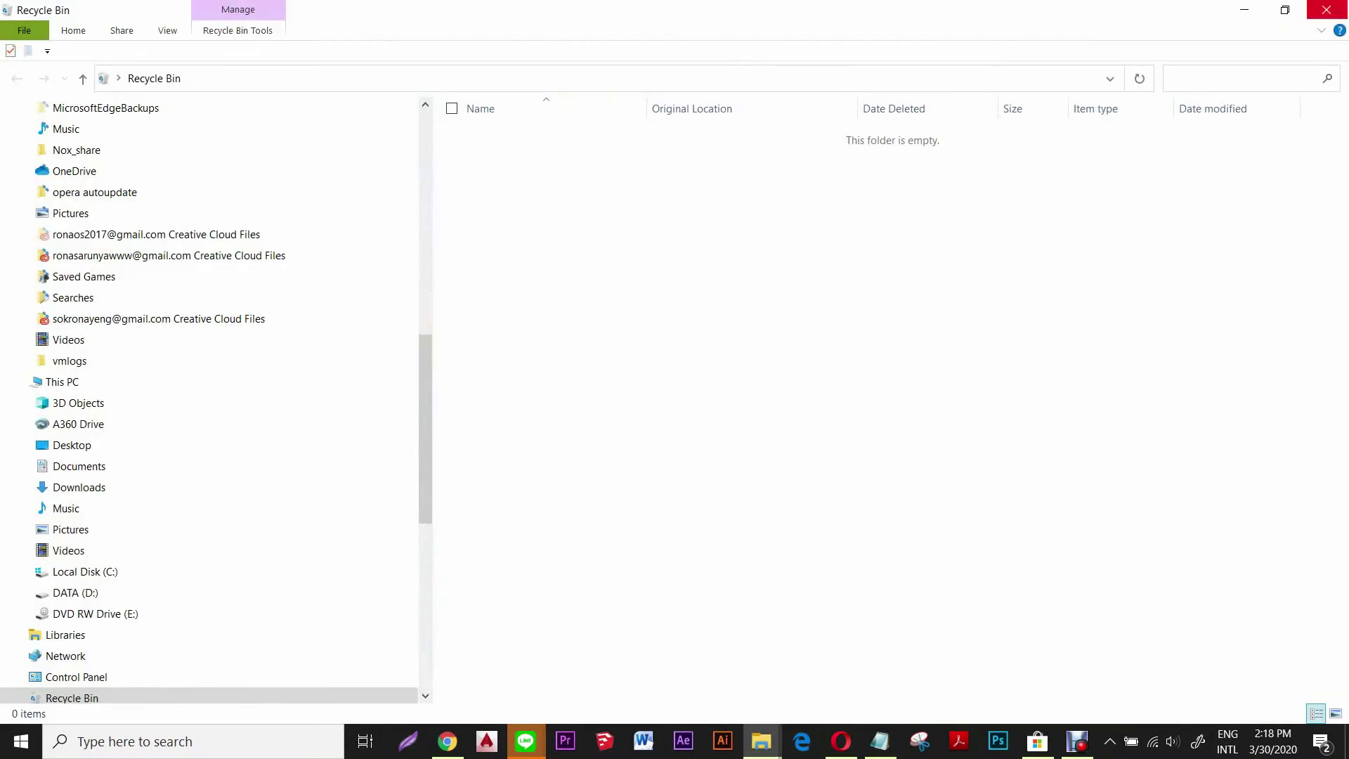
{"action": "left_click", "coordinate": [1326, 10]}
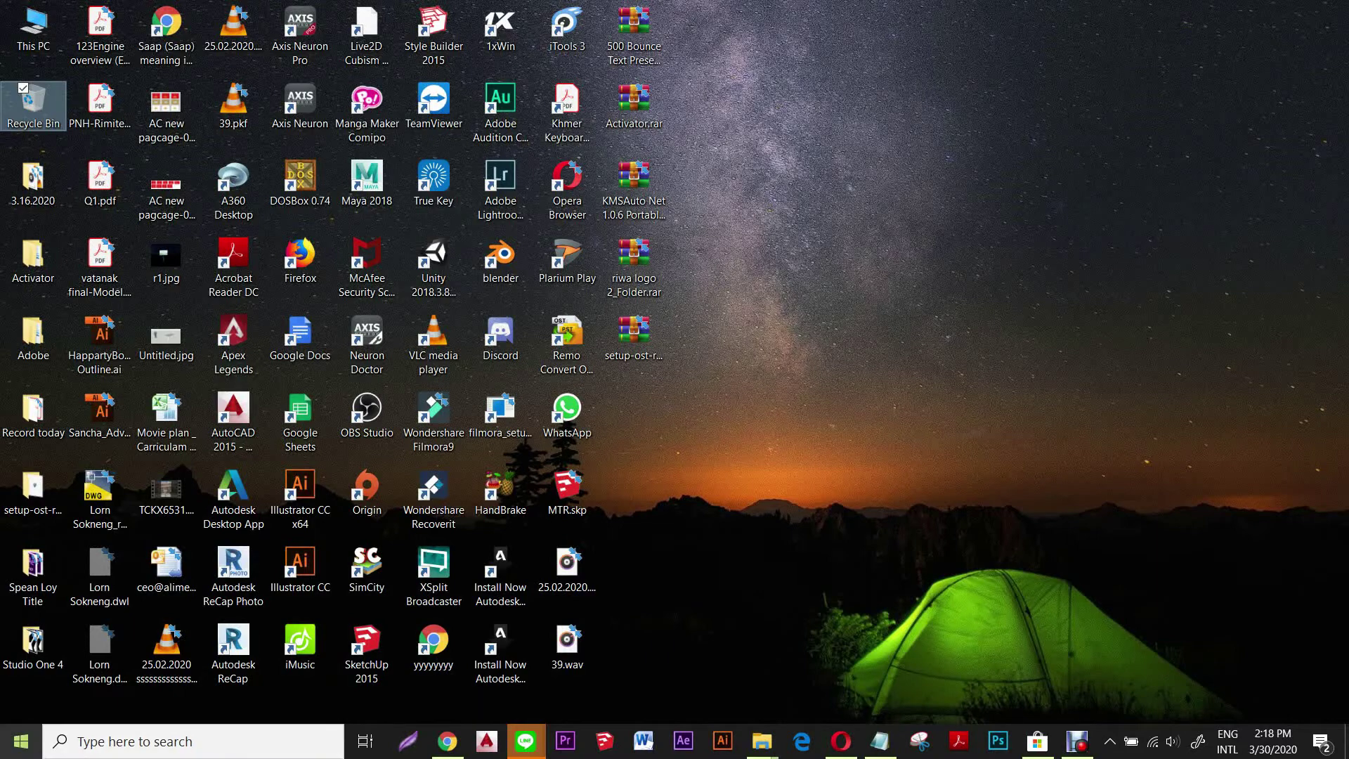
- Open the Windows Prefetch folder by running the command prefetch from the Run dialog
{"action": "key", "text": "super"}
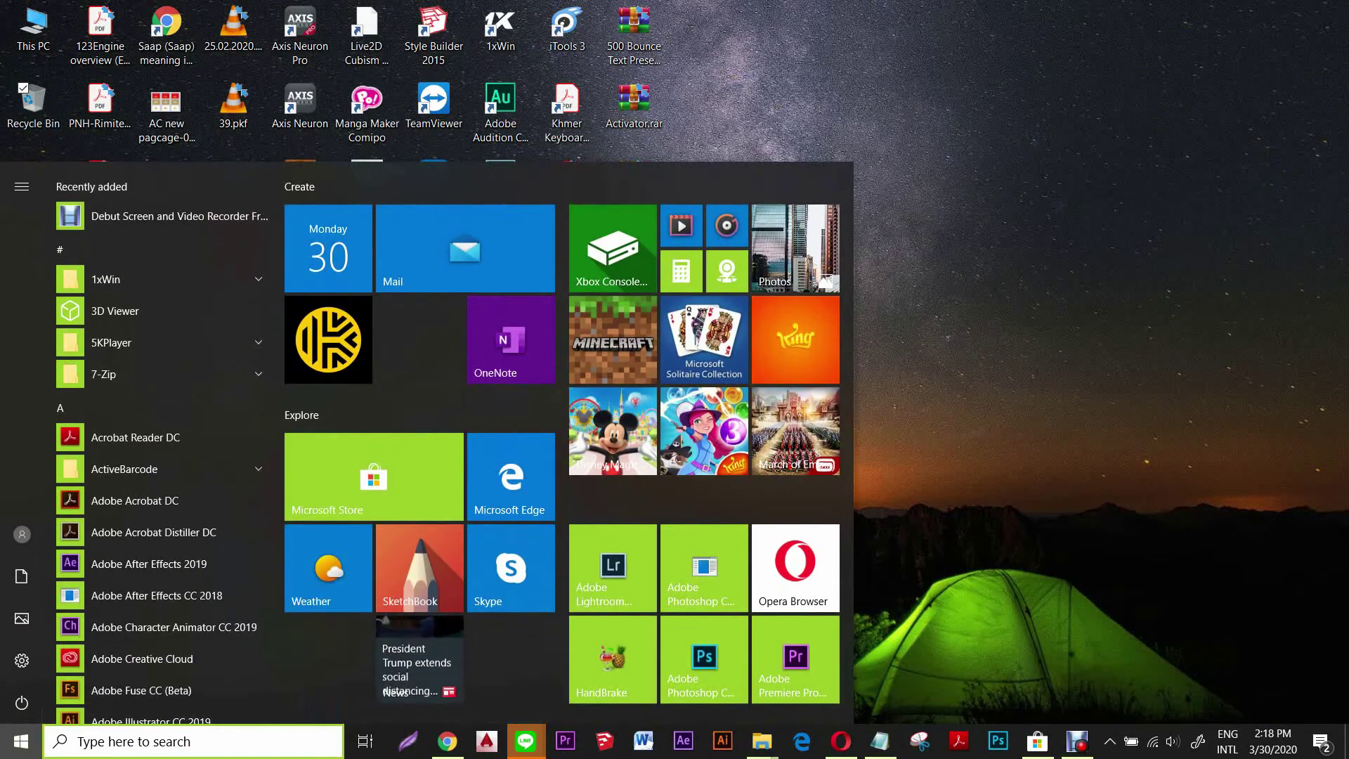
{"action": "type", "text": "run"}
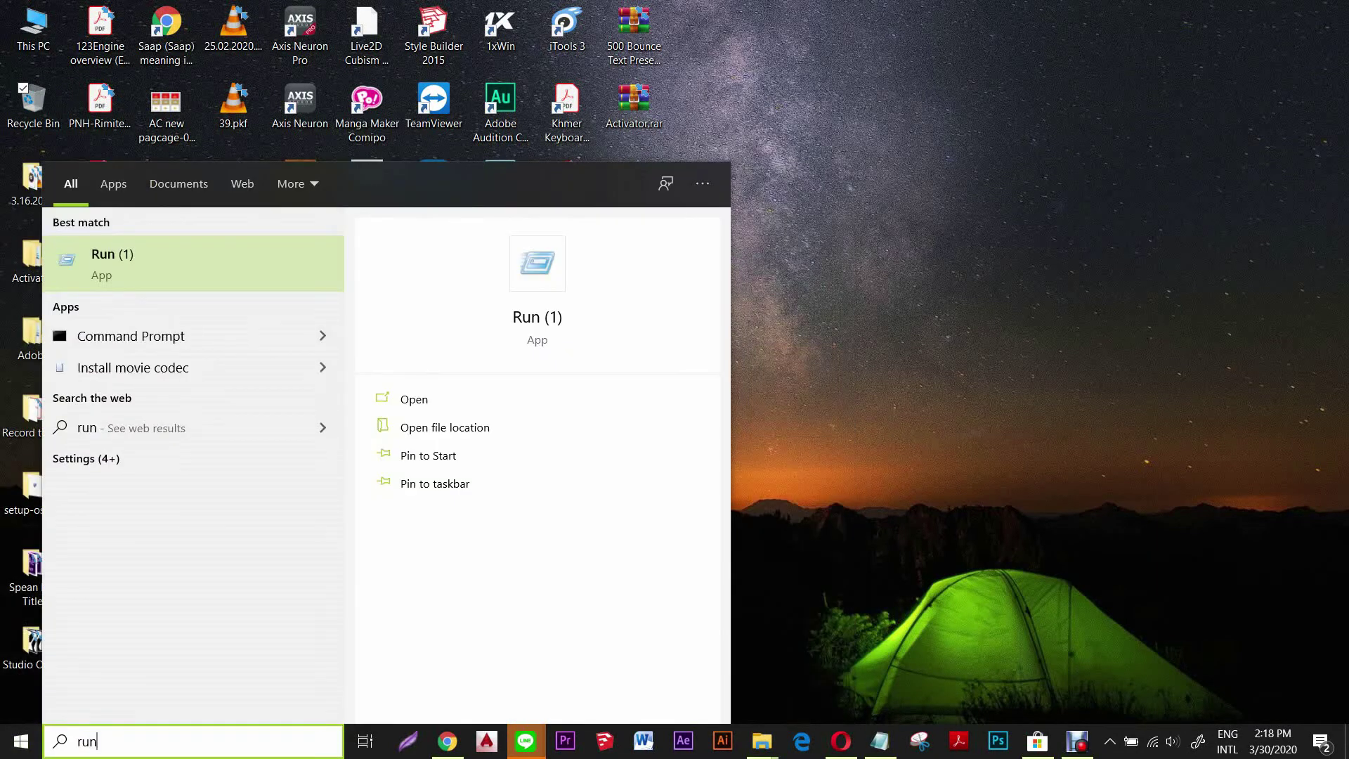
{"action": "key", "text": "Return"}
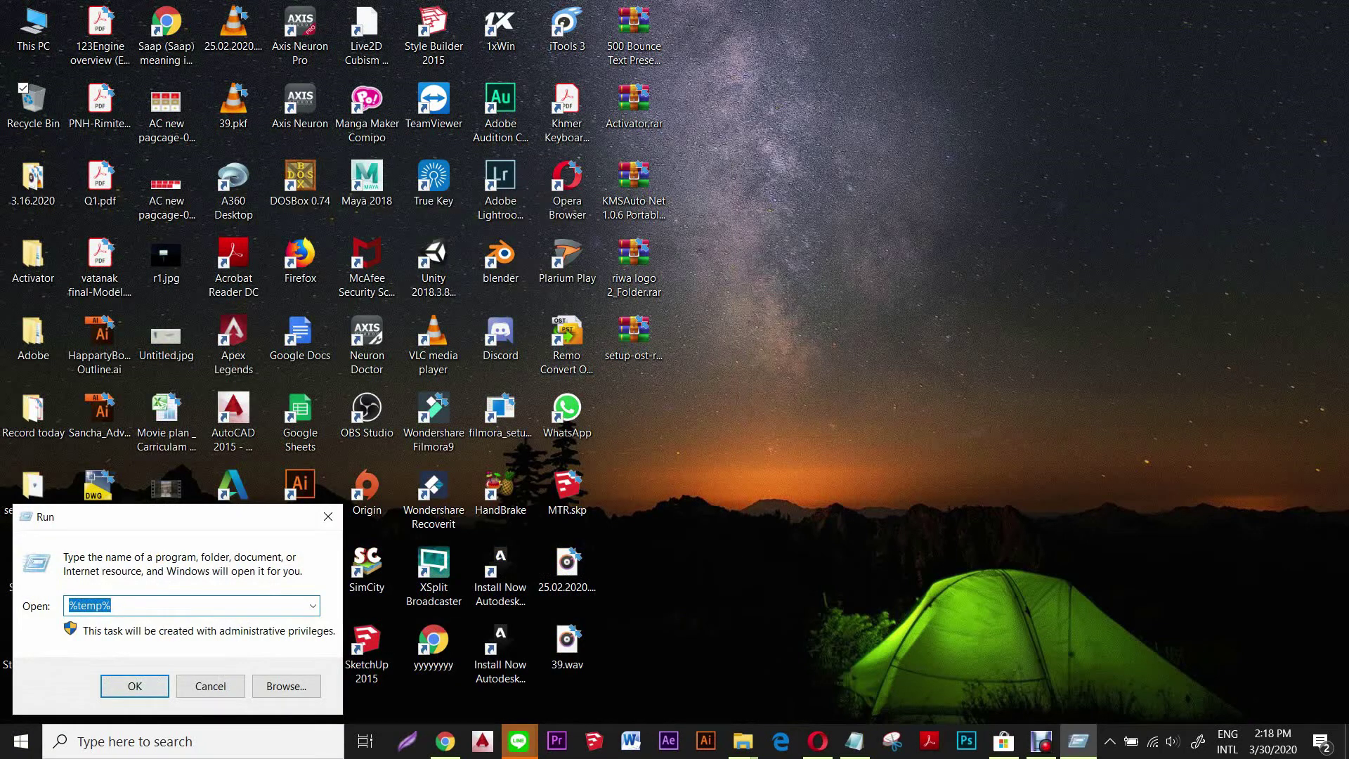
{"action": "type", "text": "p"}
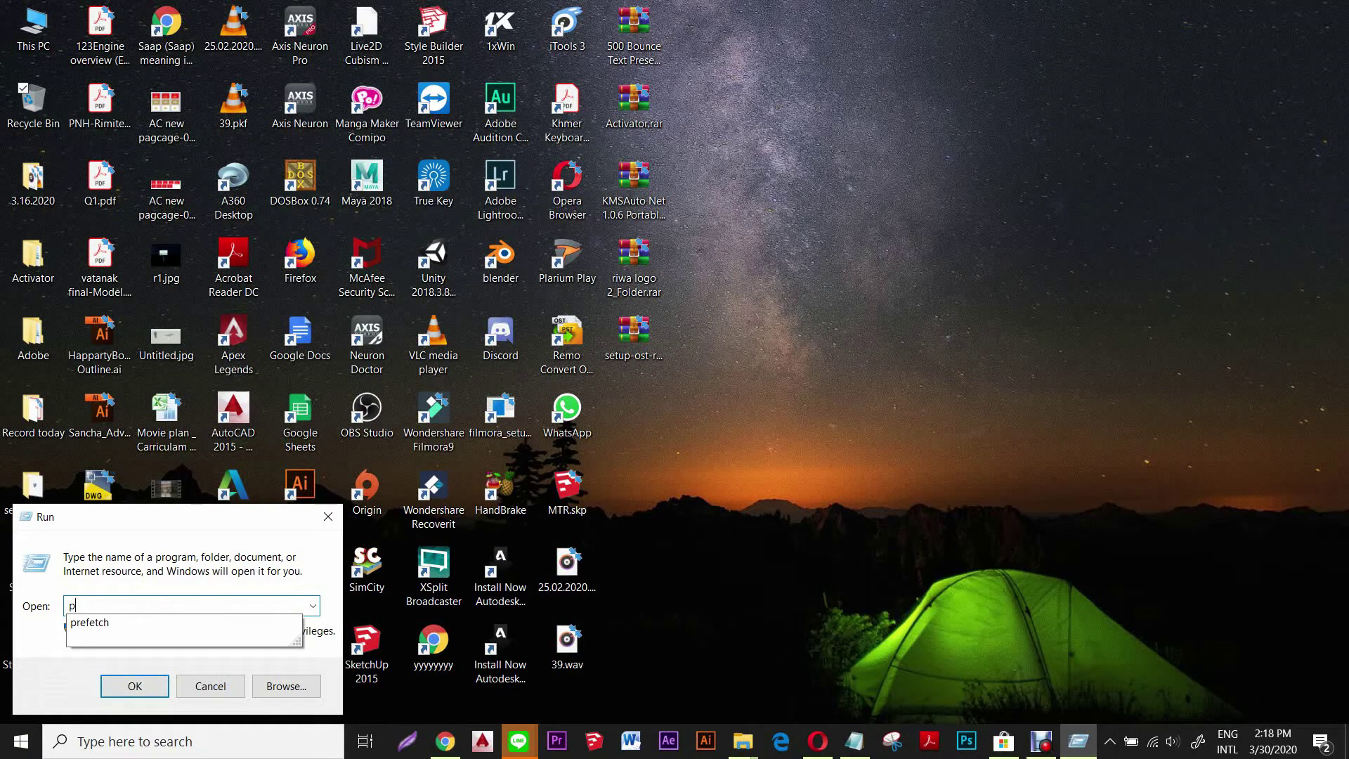
{"action": "type", "text": "refetch"}
{"action": "key", "text": "Return"}
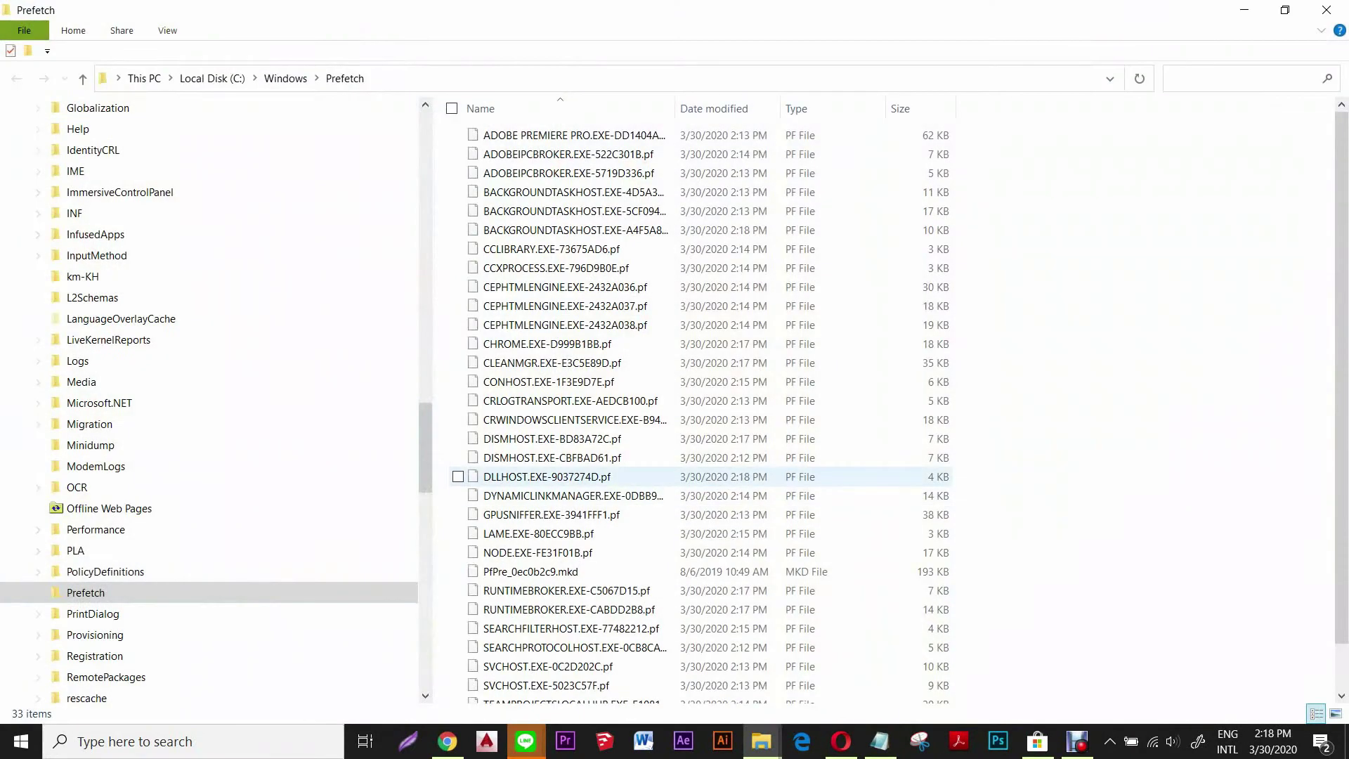
- Permanently delete all files in the Prefetch folder, skipping every file in use, and return to the desktop
{"action": "left_click", "coordinate": [553, 458]}
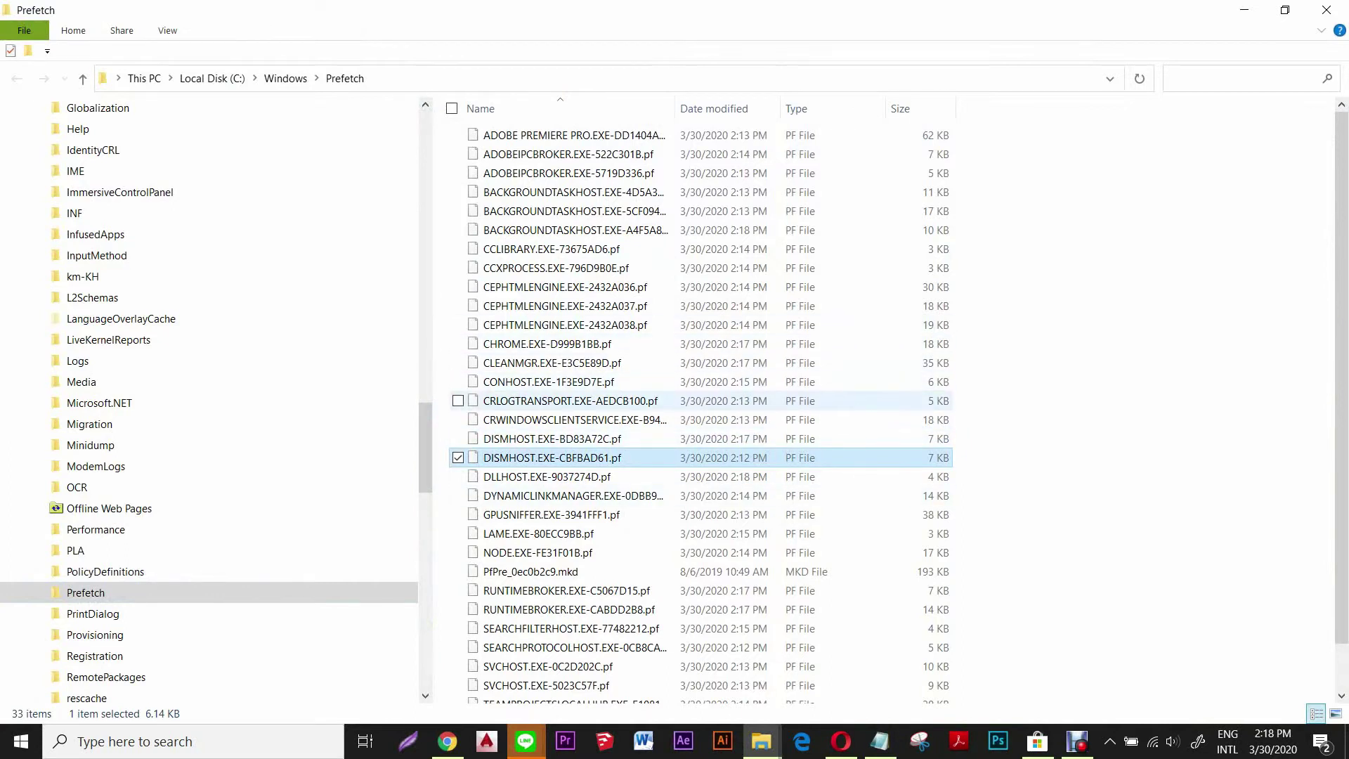
{"action": "key", "text": "ctrl+a"}
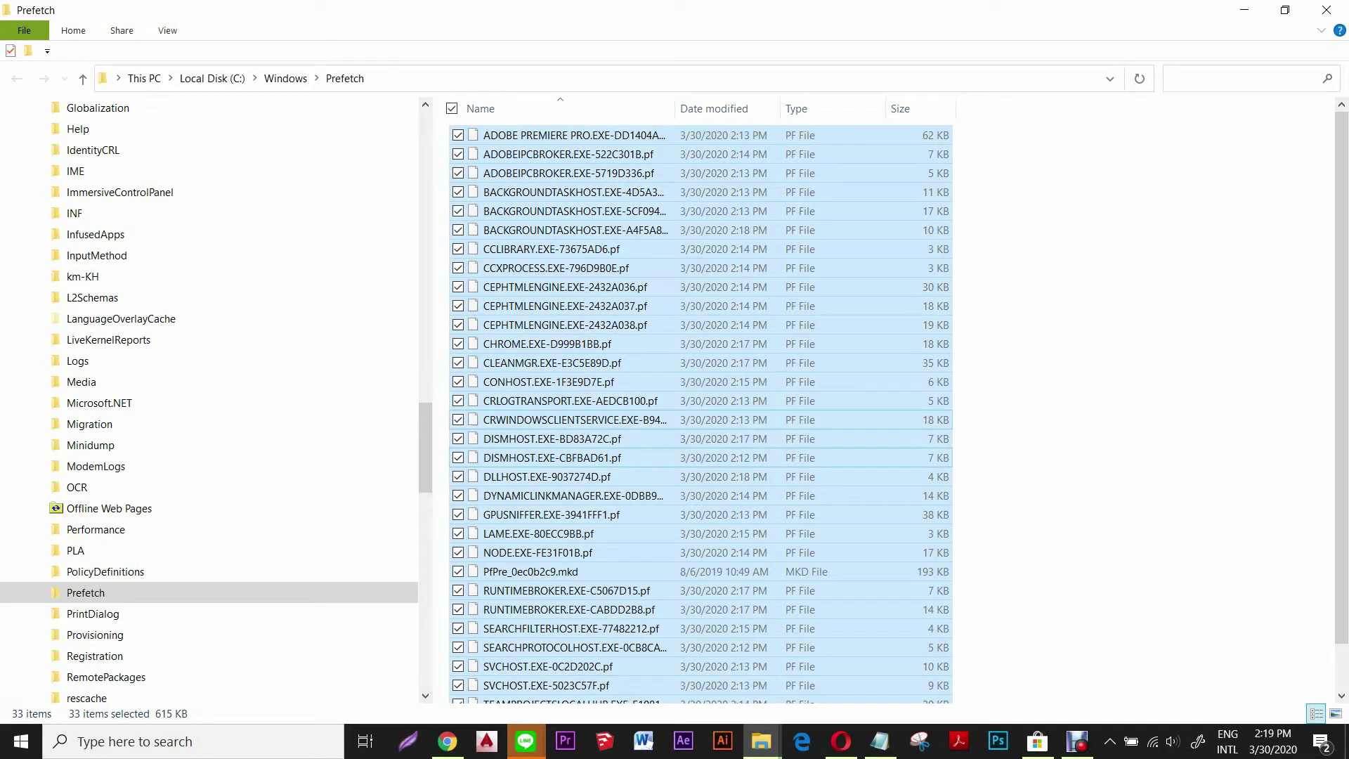
{"action": "key", "text": "shift+Delete"}
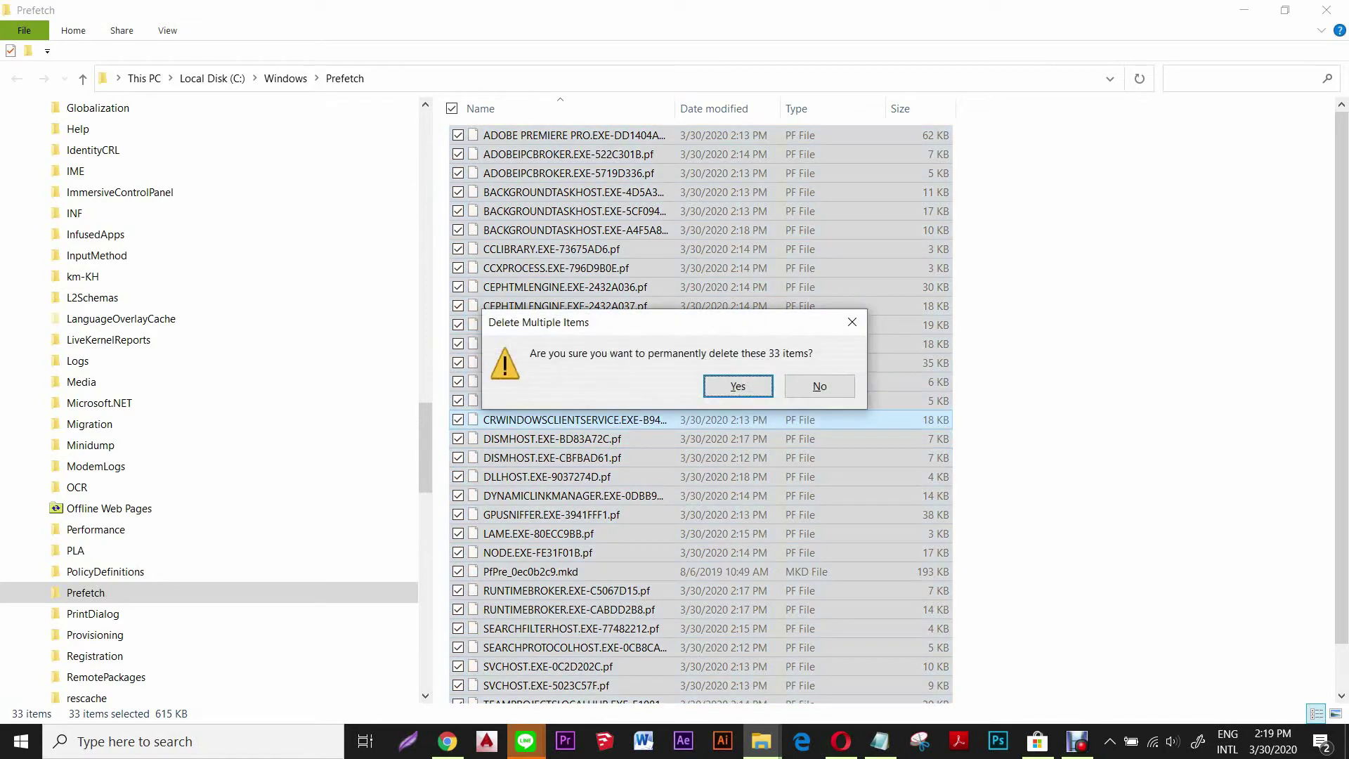
{"action": "key", "text": "Return"}
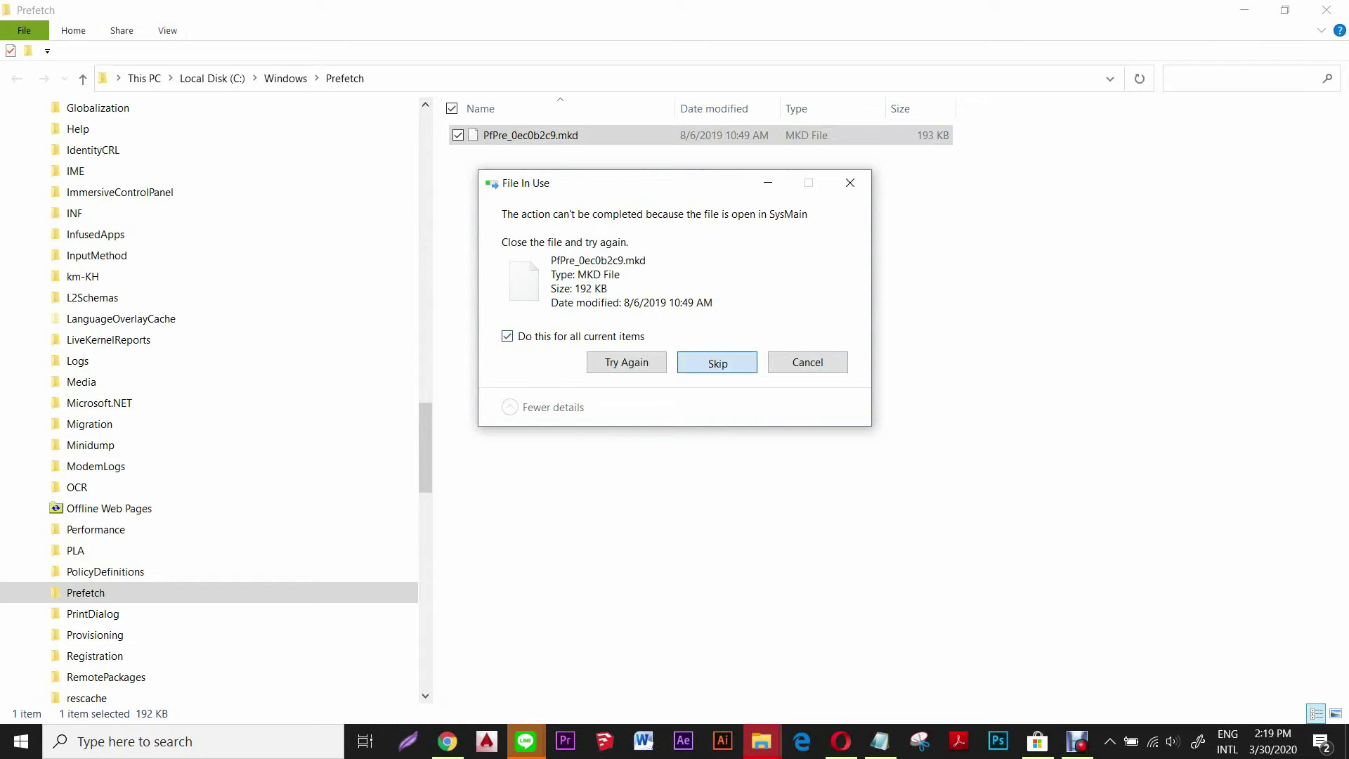
{"action": "left_click", "coordinate": [717, 362]}
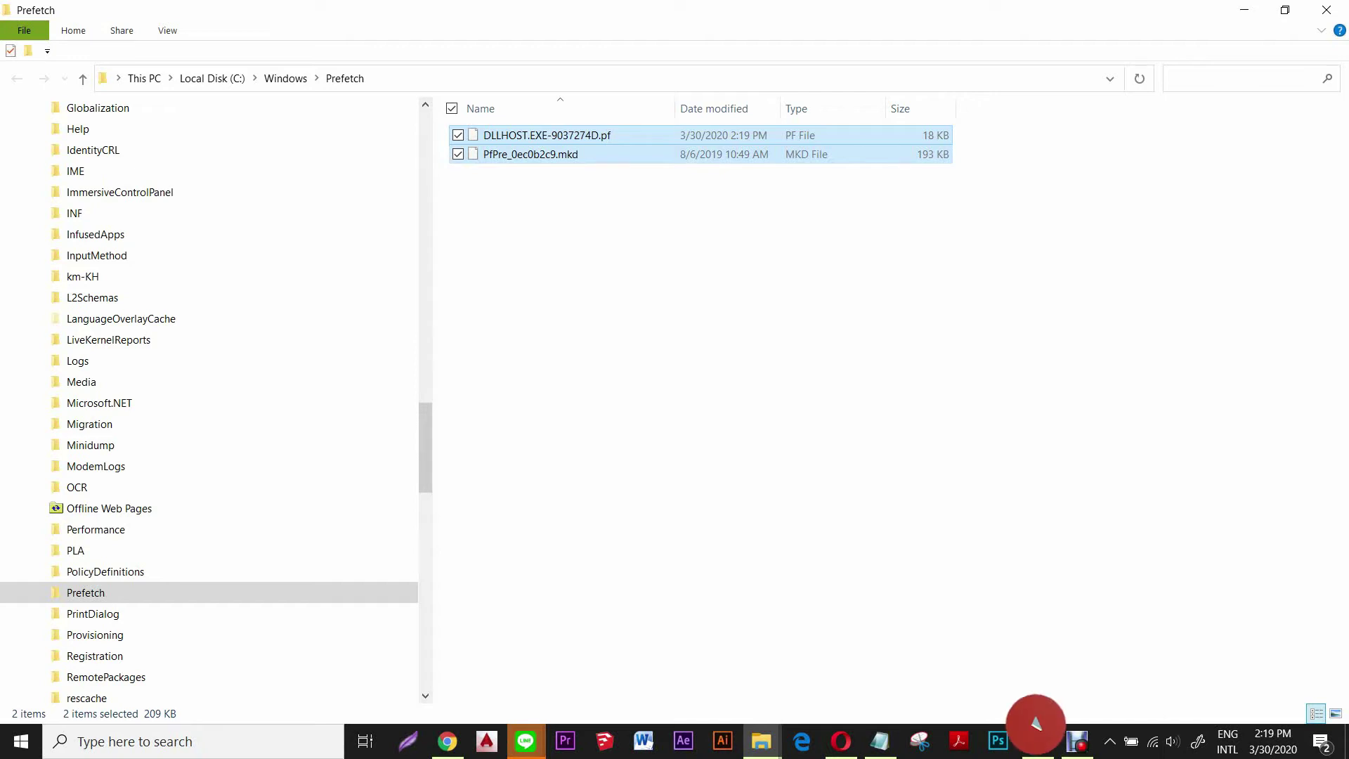
{"action": "key", "text": "super+d"}
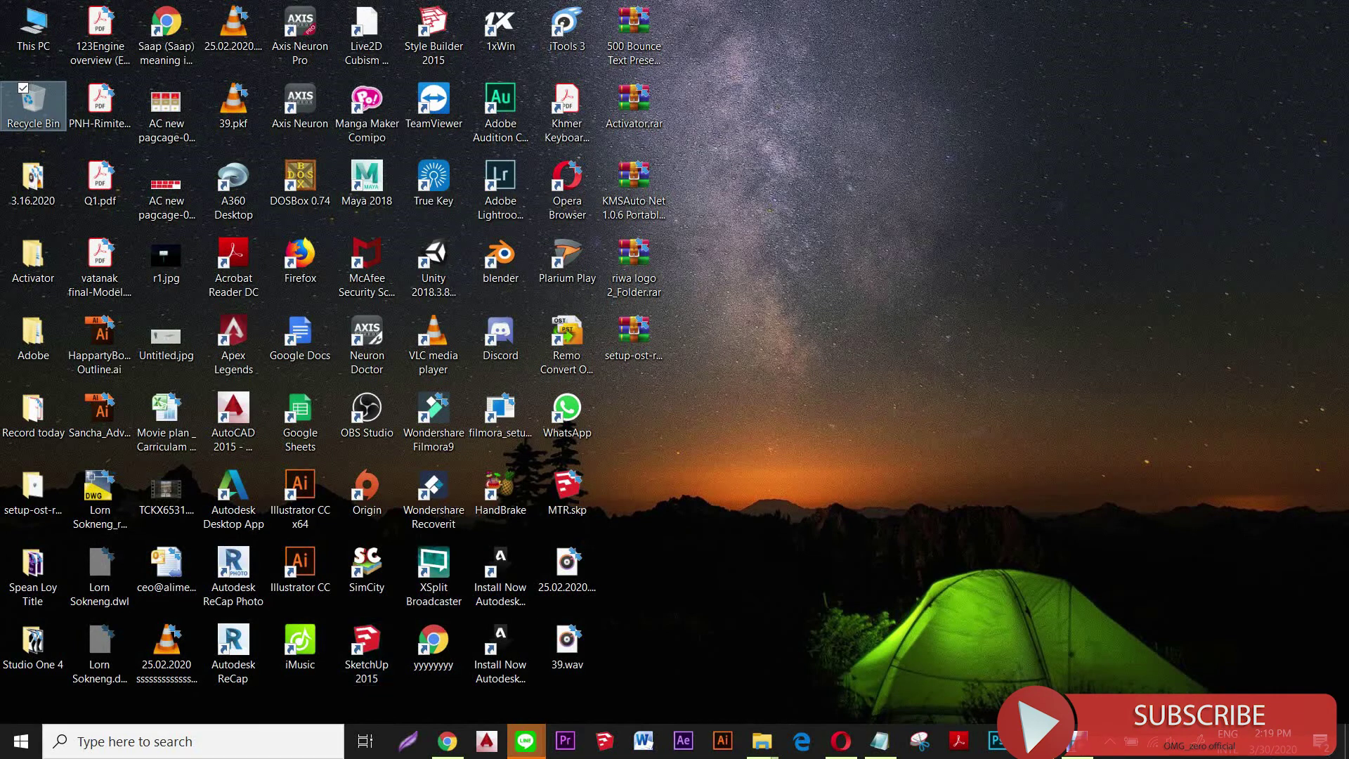
{"action": "key", "text": "super+r"}
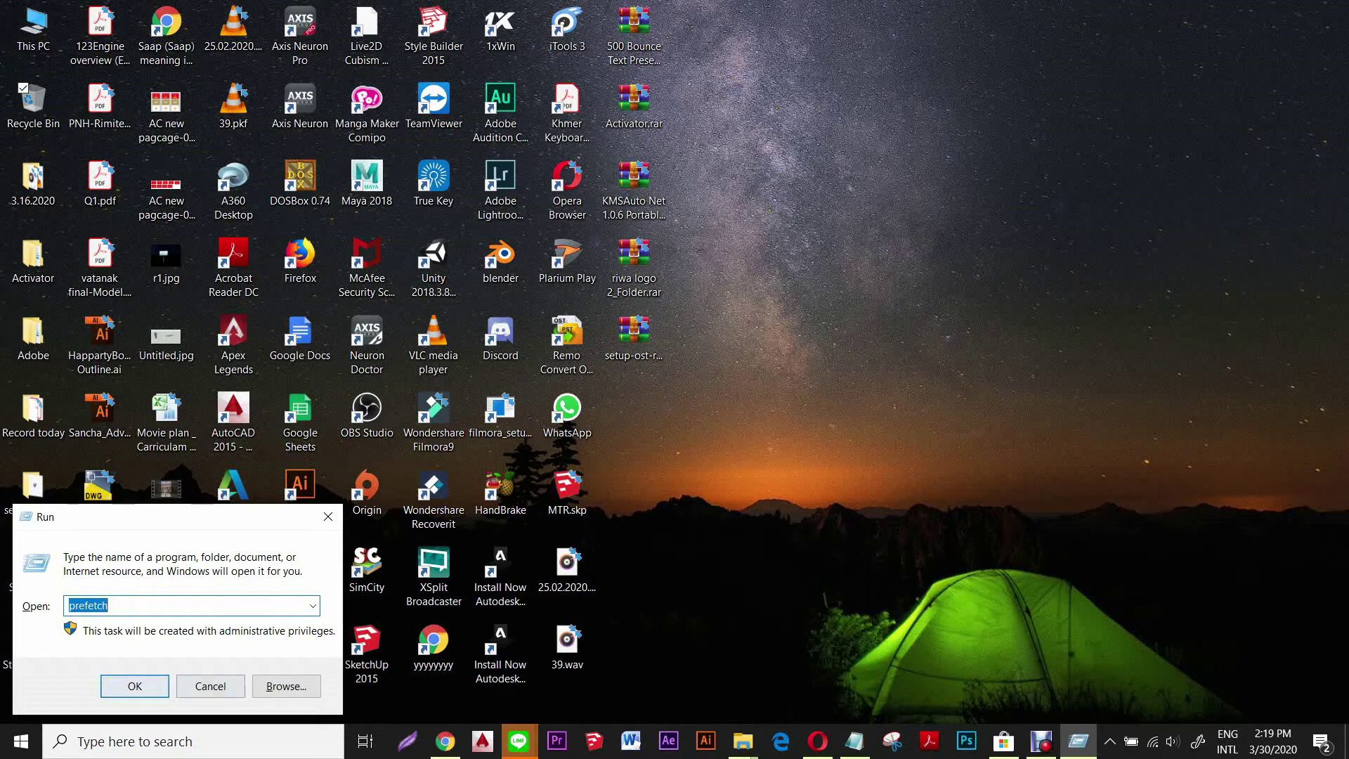
{"action": "key", "text": "Return"}
{"action": "key", "text": "super+s"}
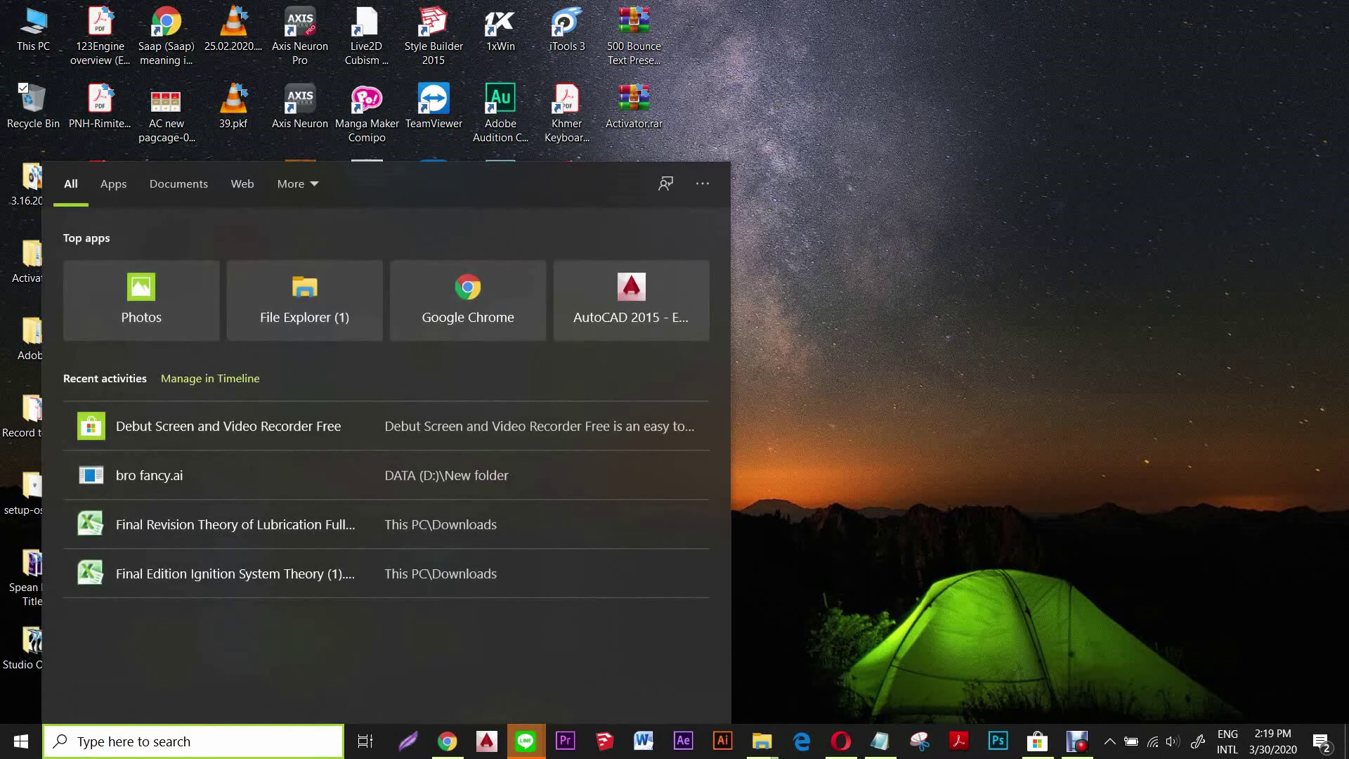
{"action": "type", "text": "run"}
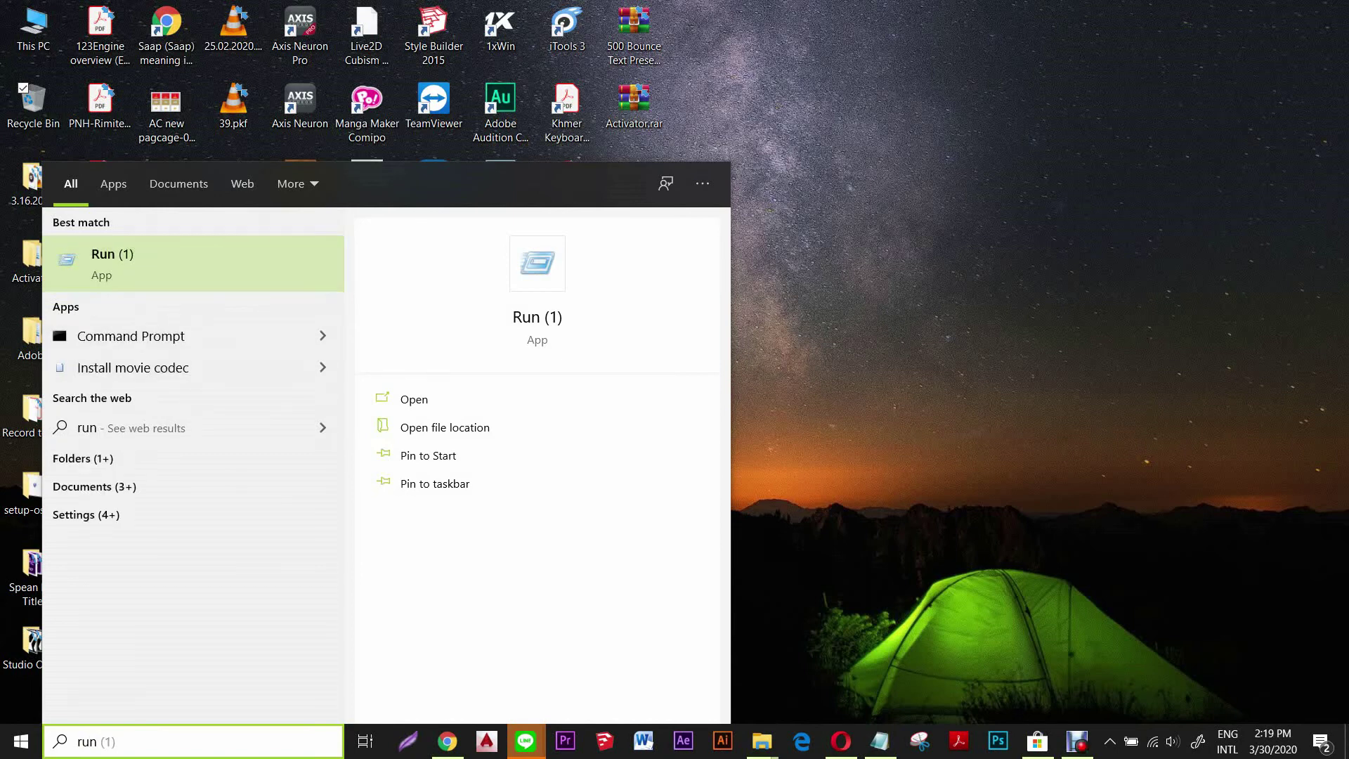
{"action": "key", "text": "Escape"}
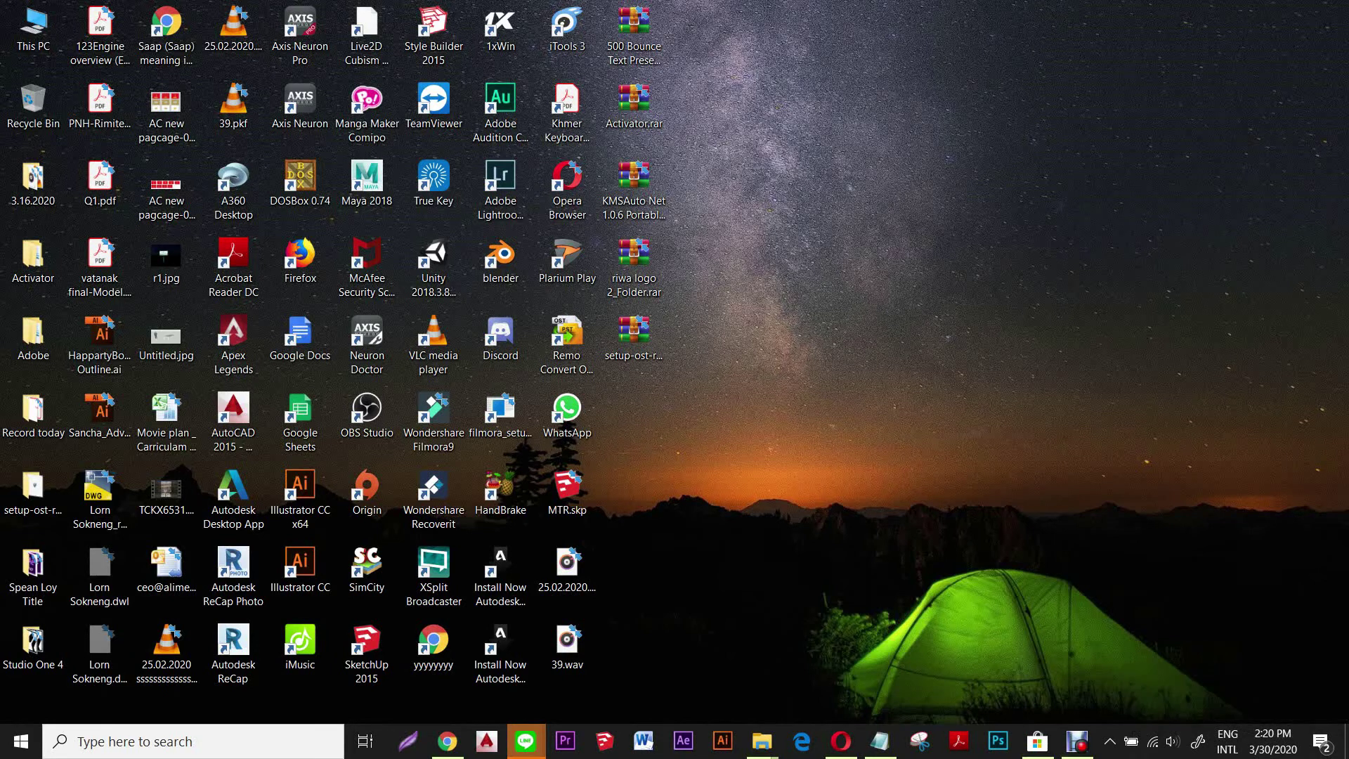
- Open the user's Temp folder by running %temp% from the Run dialog
{"action": "key", "text": "super+r"}
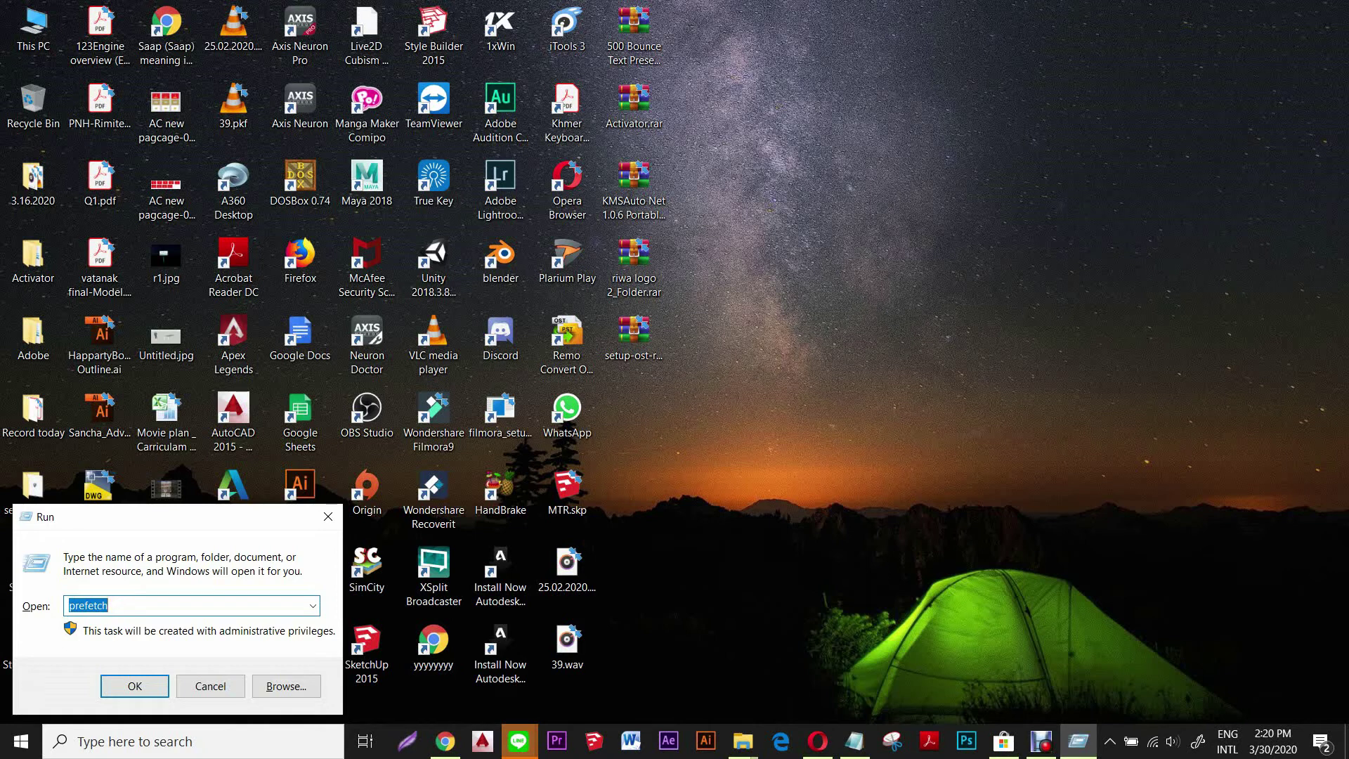
{"action": "type", "text": "%"}
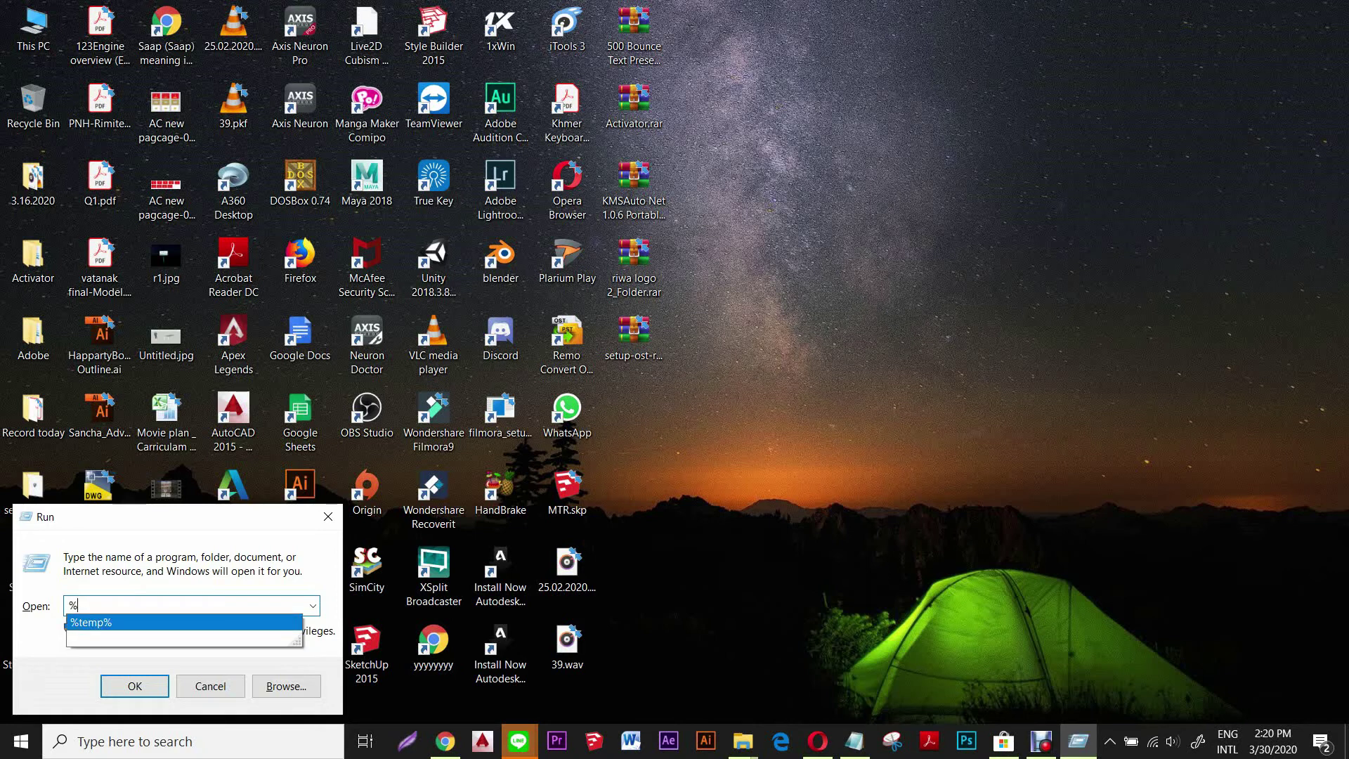
{"action": "key", "text": "Return"}
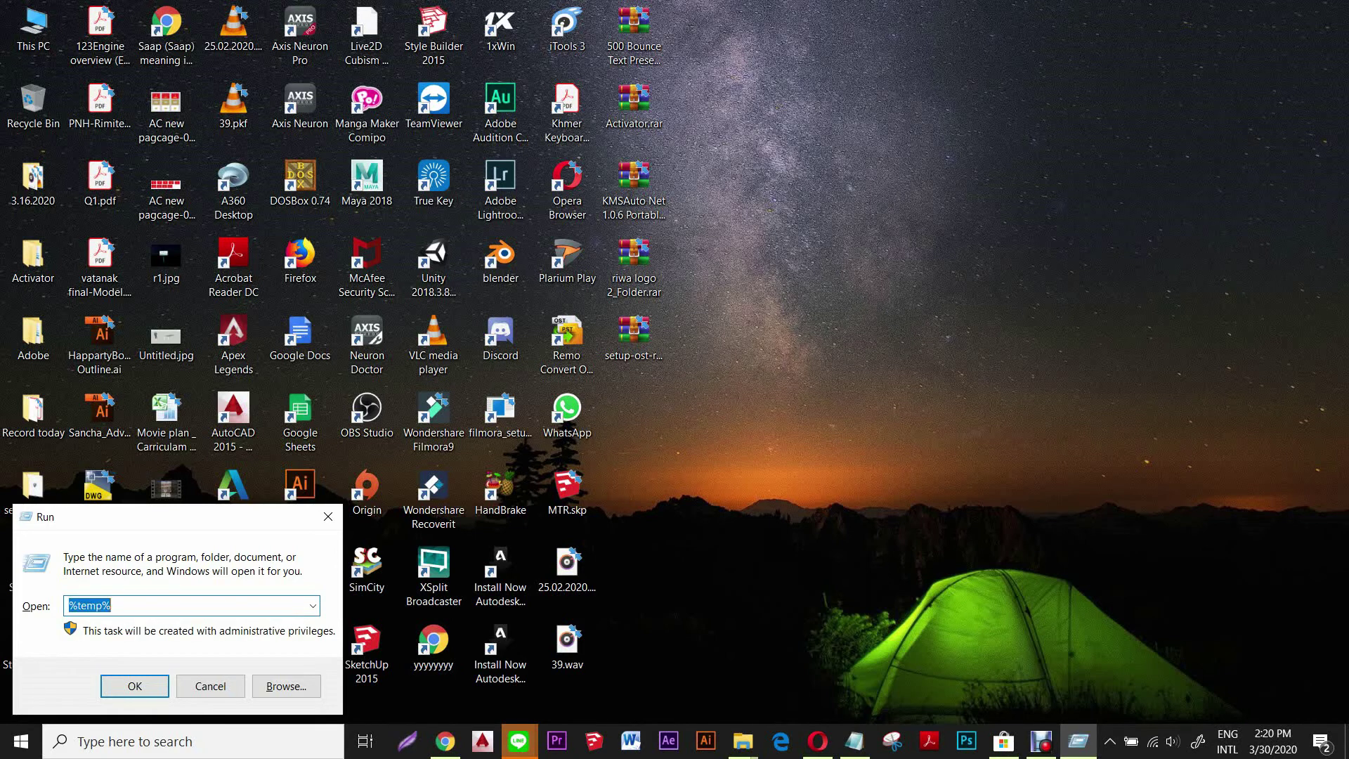
{"action": "key", "text": "Return"}
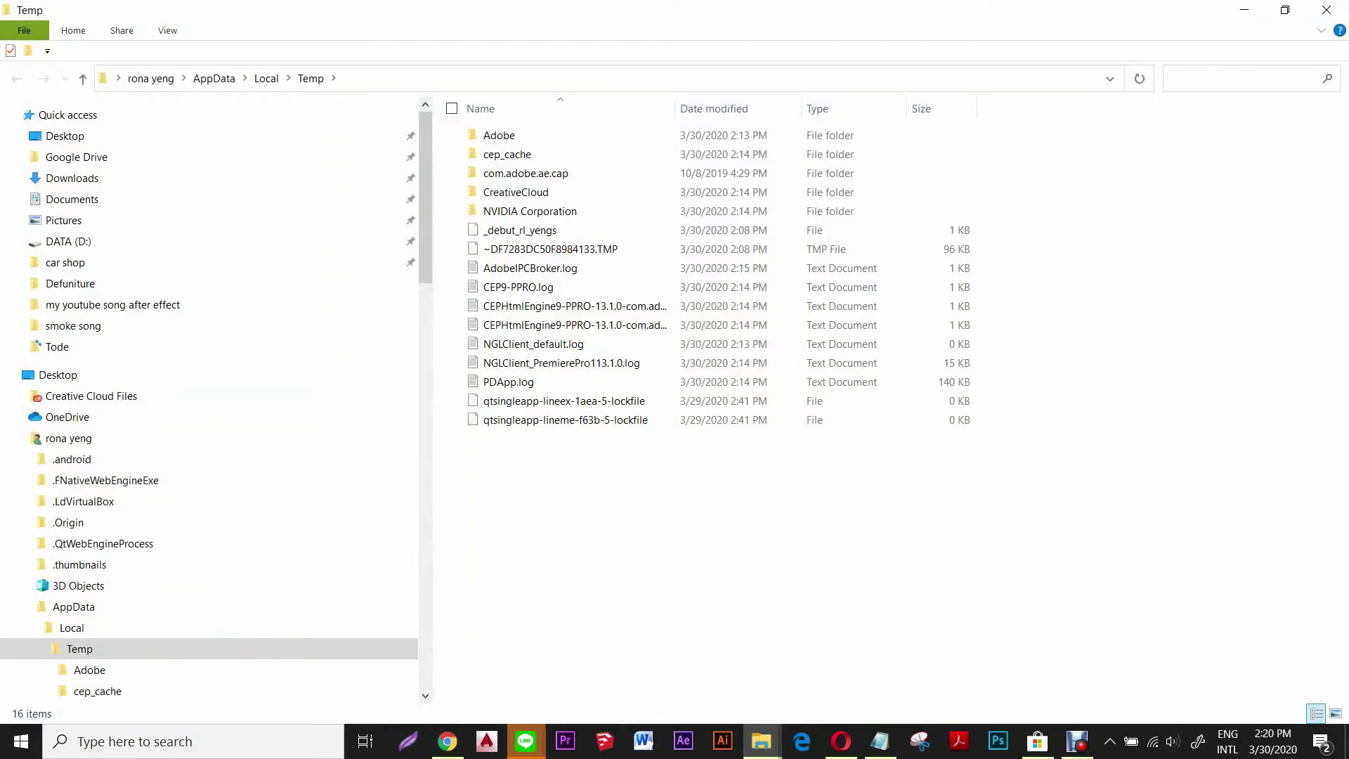
- Delete all items in the Temp folder, skipping all files in use, and return to the desktop
{"action": "key", "text": "ctrl+a"}
{"action": "key", "text": "Delete"}
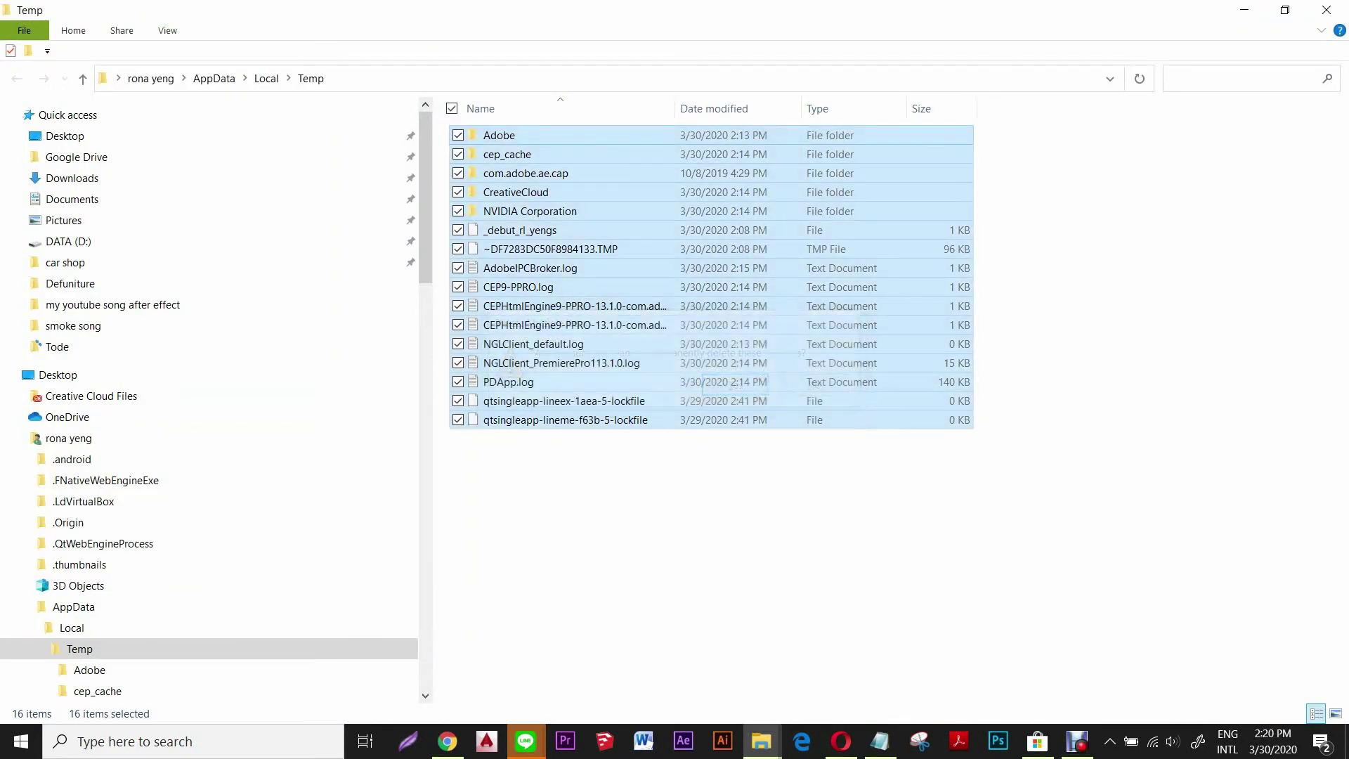
{"action": "left_click", "coordinate": [507, 350]}
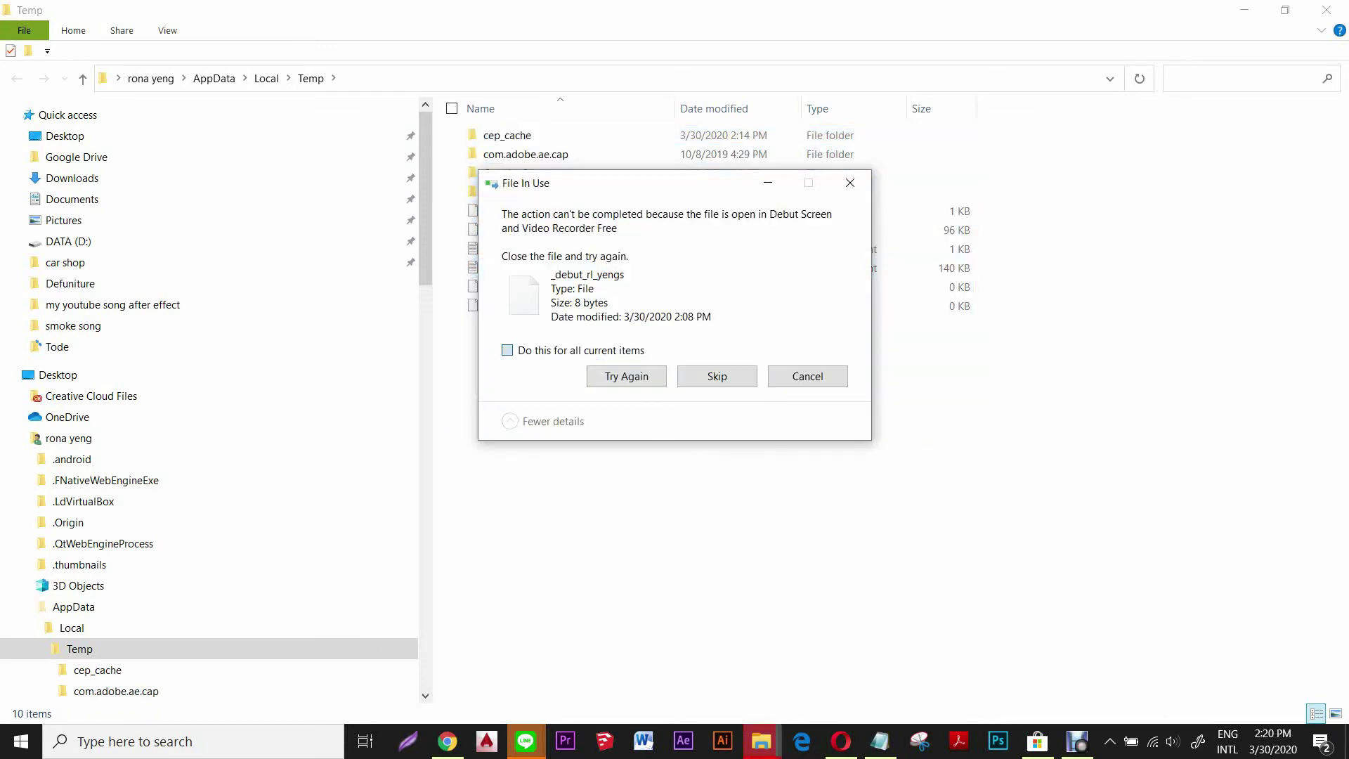
{"action": "key", "text": "Return"}
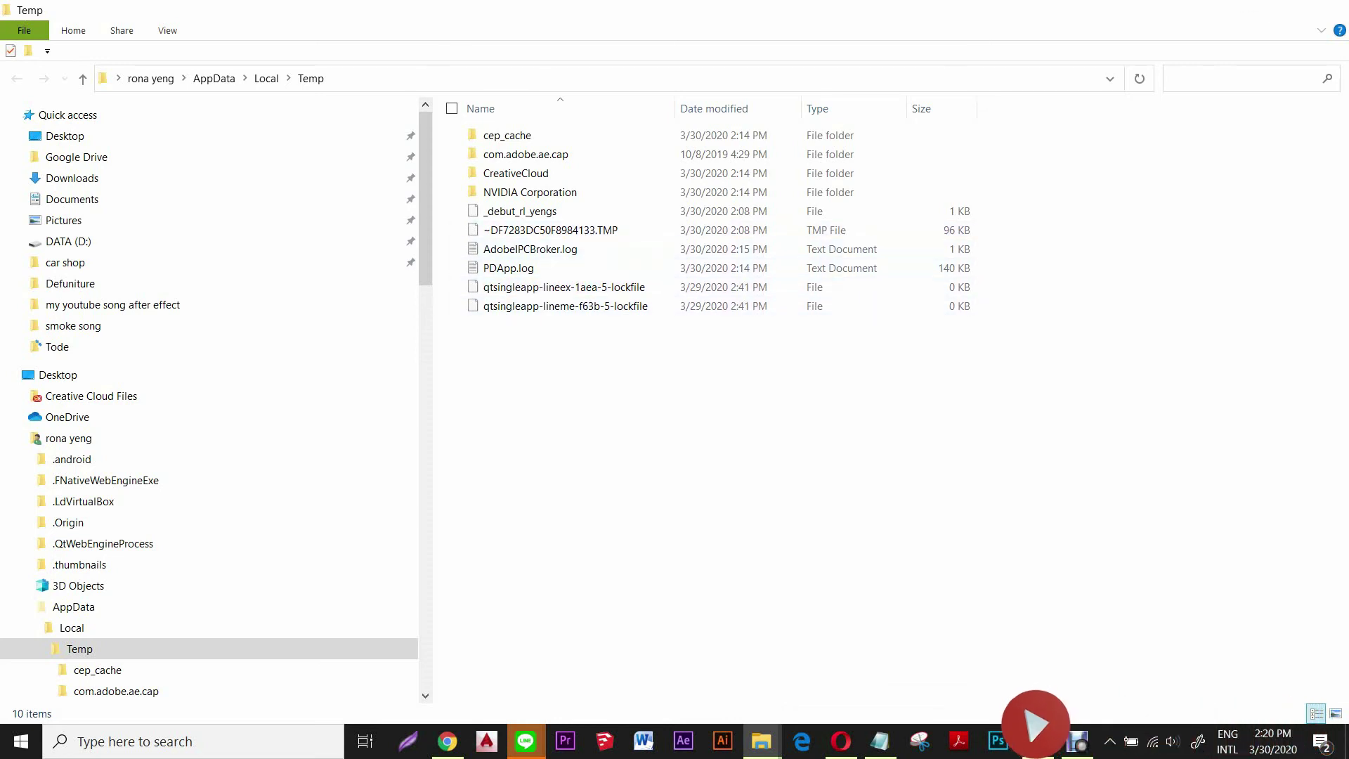
{"action": "key", "text": "super+d"}
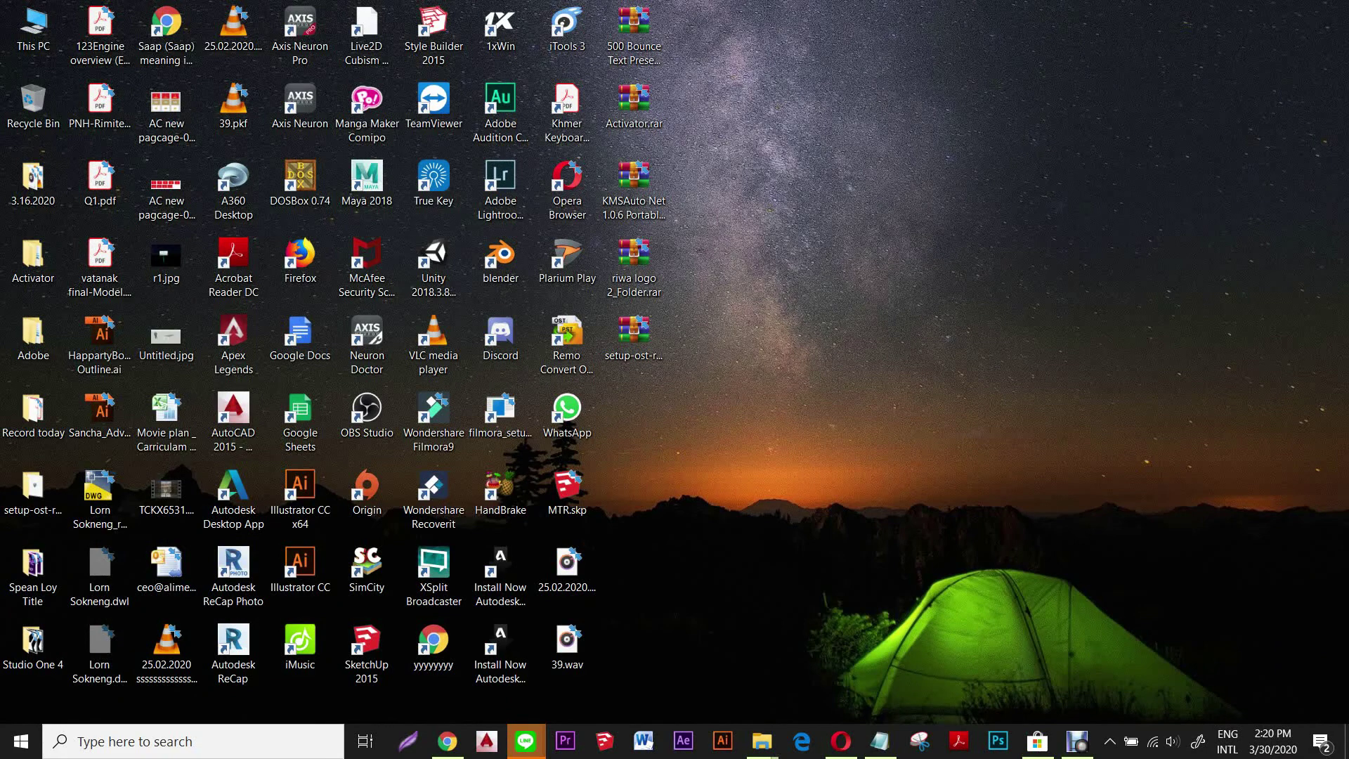